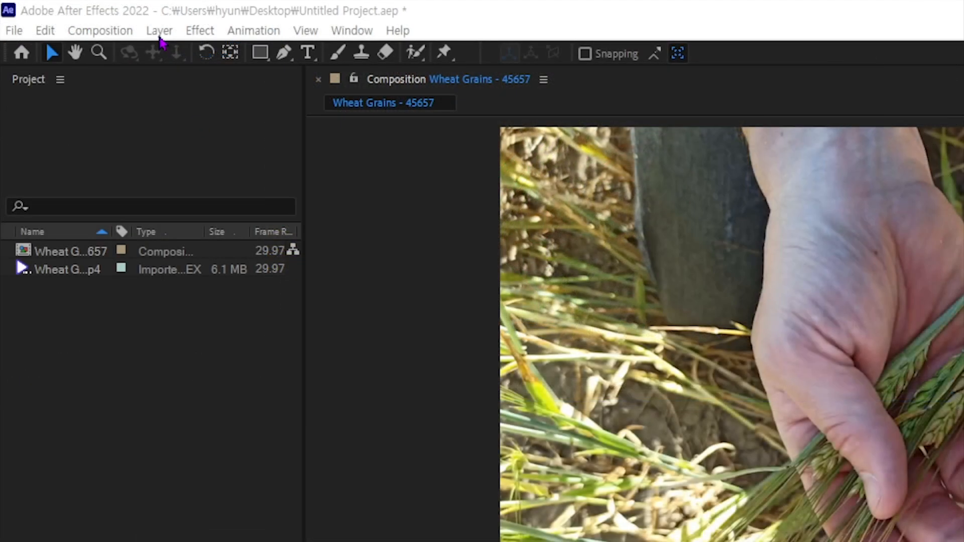
# Step: Start a new solid layer, choose black as its color and name it test 1
pyautogui.click(85, 16)
pyautogui.moveTo(167, 54)
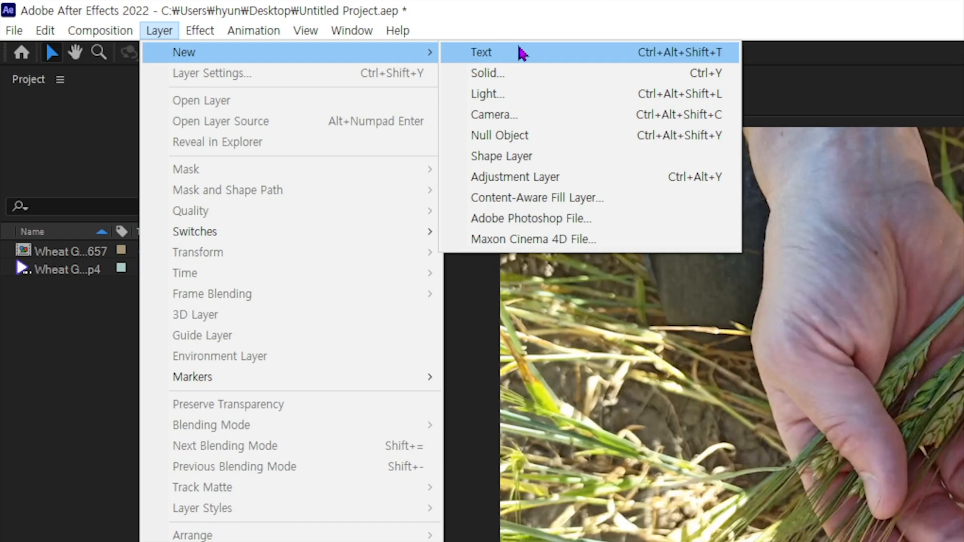
pyautogui.click(533, 80)
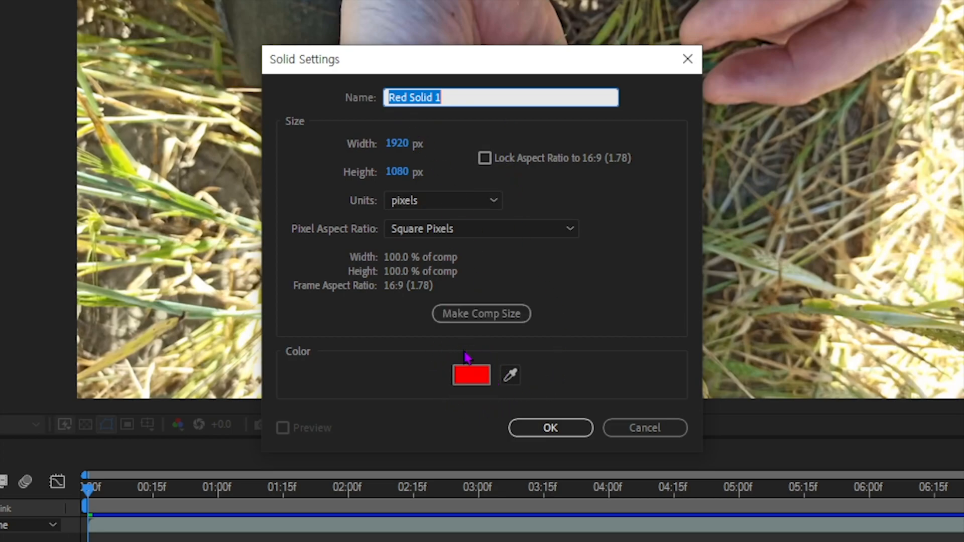
pyautogui.click(475, 387)
pyautogui.click(880, 351)
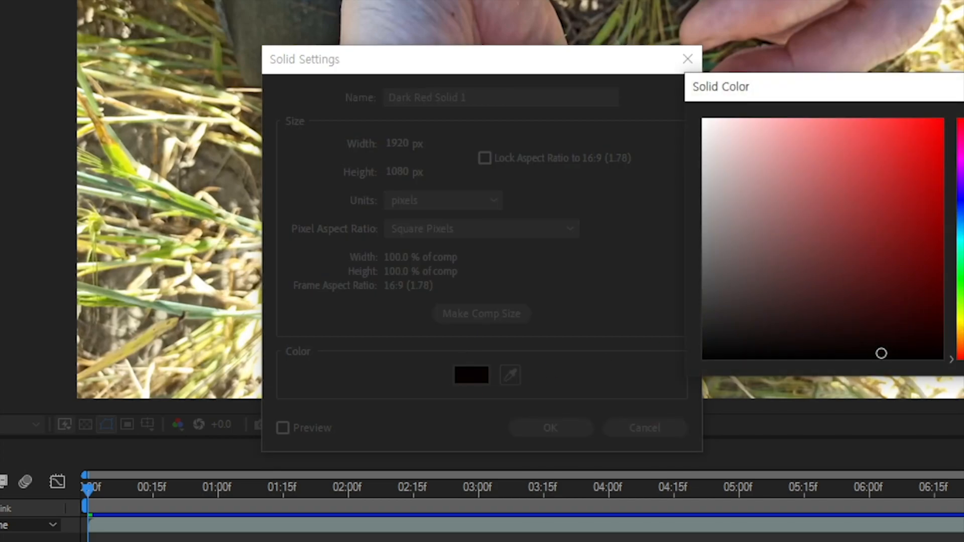
pyautogui.press('Return')
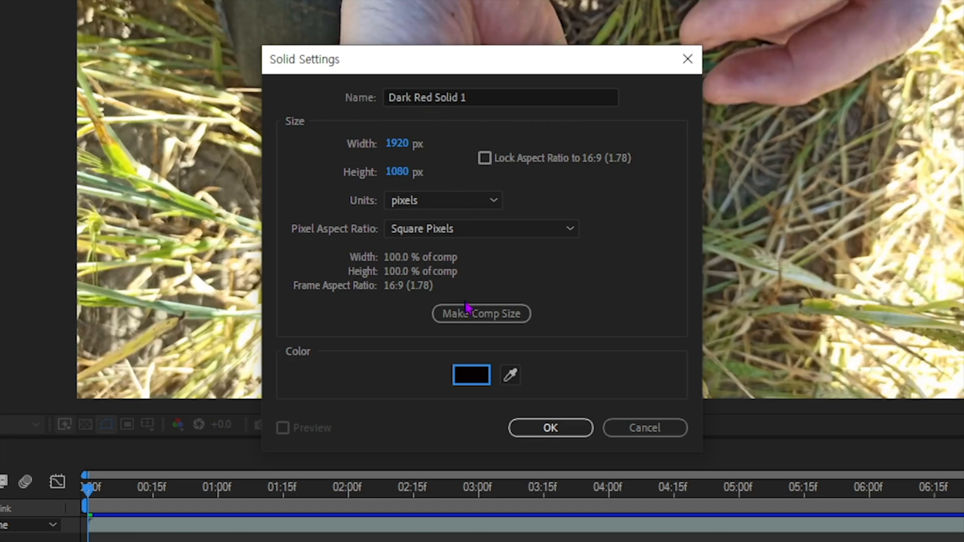
pyautogui.click(476, 380)
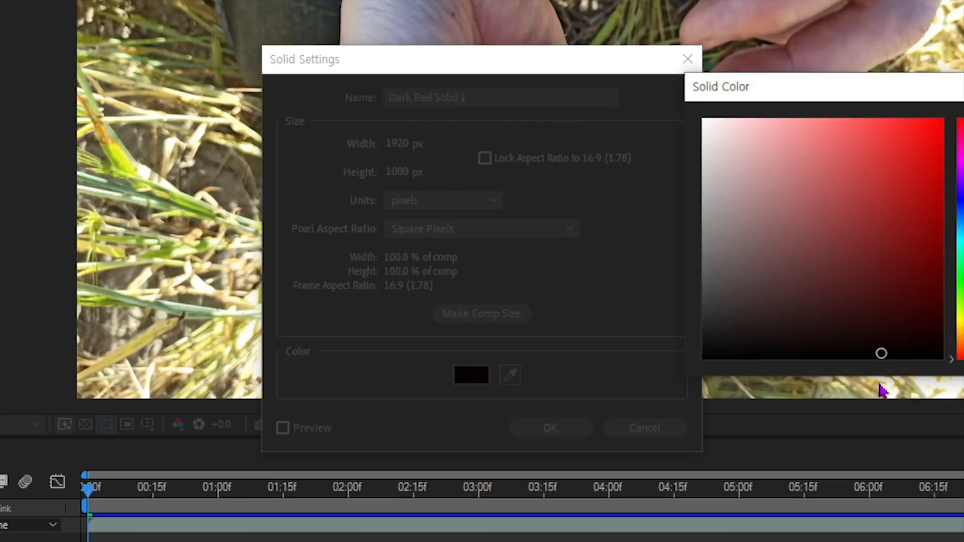
pyautogui.moveTo(878, 355); pyautogui.dragTo(702, 357)
pyautogui.press('Return')
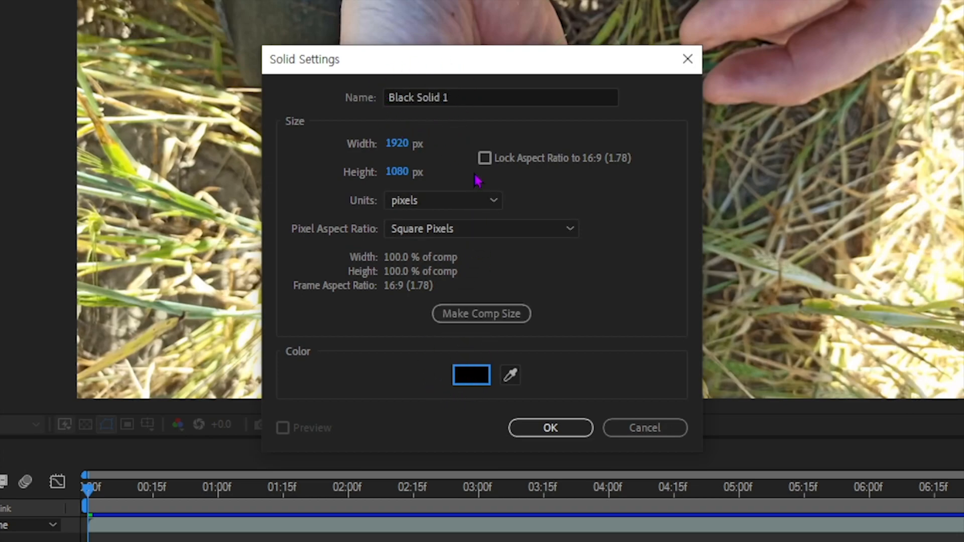
pyautogui.click(466, 99)
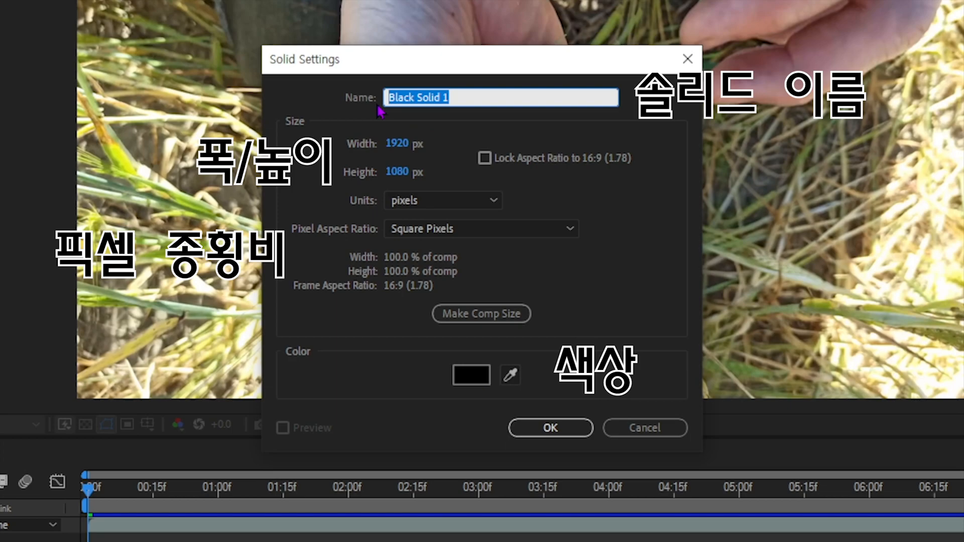
pyautogui.write('test')
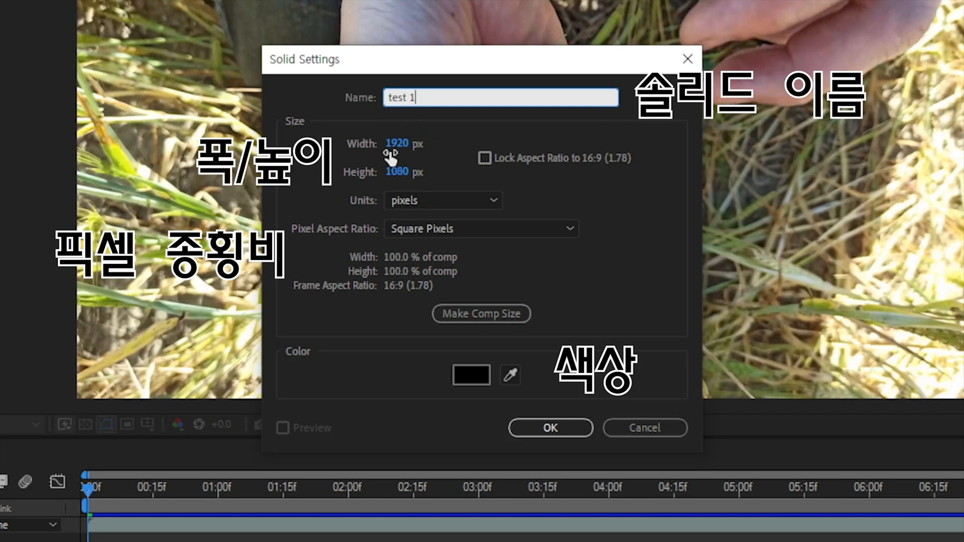
# Step: Try resizing the solid through its width, ending at 2072 px, with the aspect ratio lock switched on and off in between
pyautogui.moveTo(396, 147)
pyautogui.mouseDown()
pyautogui.moveTo(408, 140)
pyautogui.moveTo(387, 142)
pyautogui.moveTo(415, 142)
pyautogui.moveTo(386, 144)
pyautogui.moveTo(398, 148)
pyautogui.mouseUp()
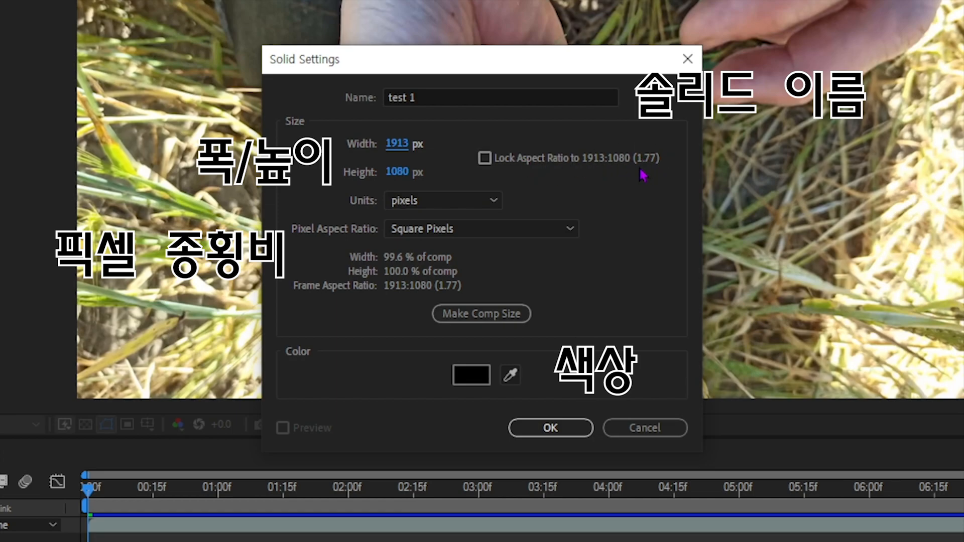
pyautogui.click(488, 158)
pyautogui.moveTo(398, 146); pyautogui.dragTo(467, 146)
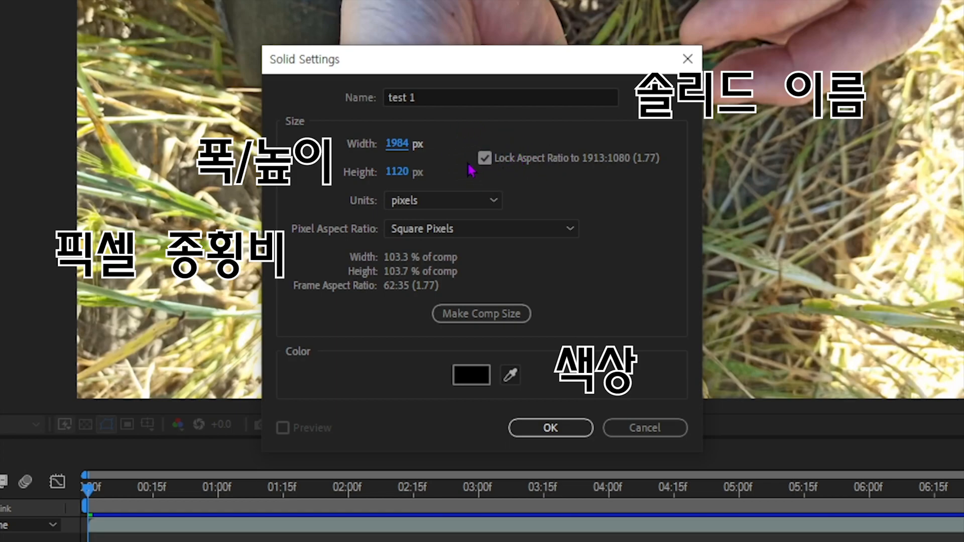
pyautogui.moveTo(400, 144); pyautogui.dragTo(497, 166)
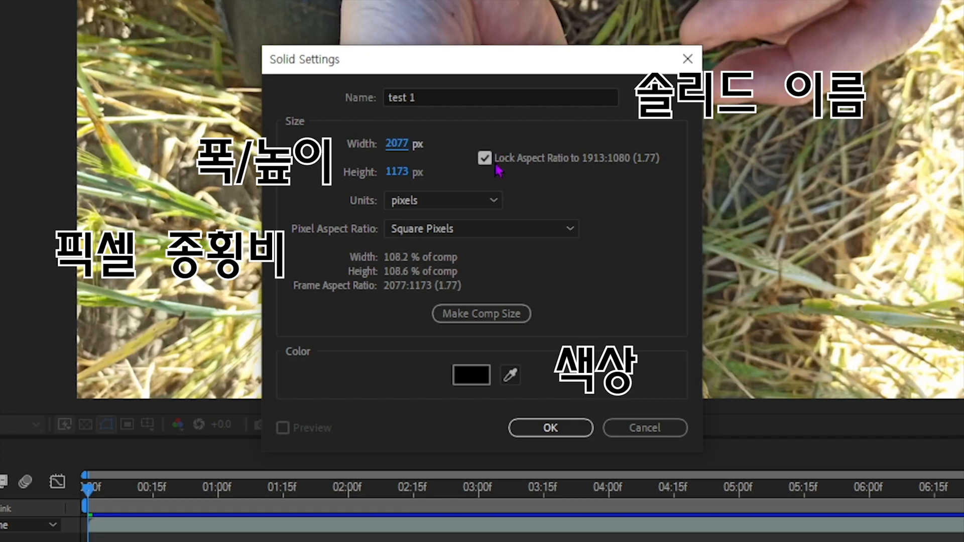
pyautogui.click(485, 159)
pyautogui.moveTo(394, 142)
pyautogui.mouseDown()
pyautogui.moveTo(442, 145)
pyautogui.moveTo(406, 143)
pyautogui.mouseUp()
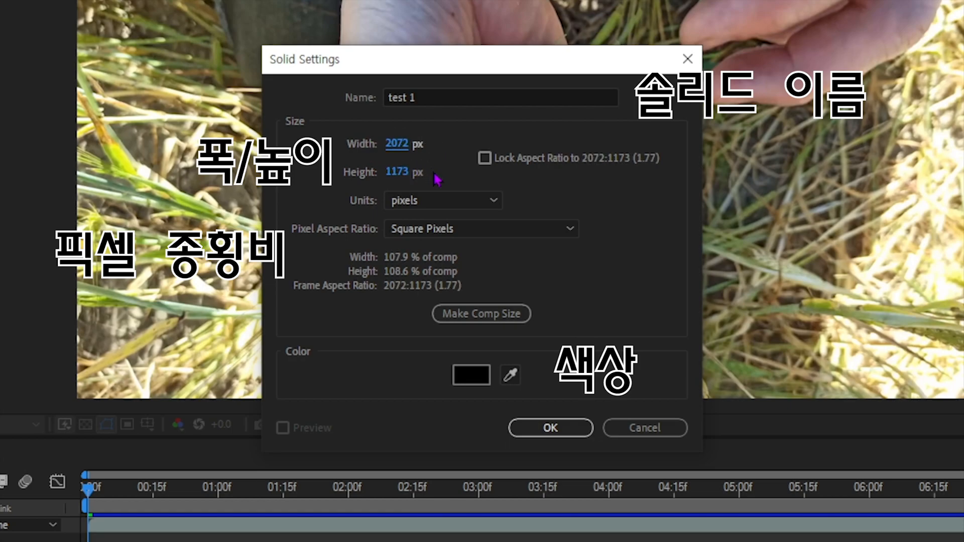
# Step: Keep the units in pixels and the pixel aspect ratio at Square Pixels, and match the solid to the composition size
pyautogui.click(476, 202)
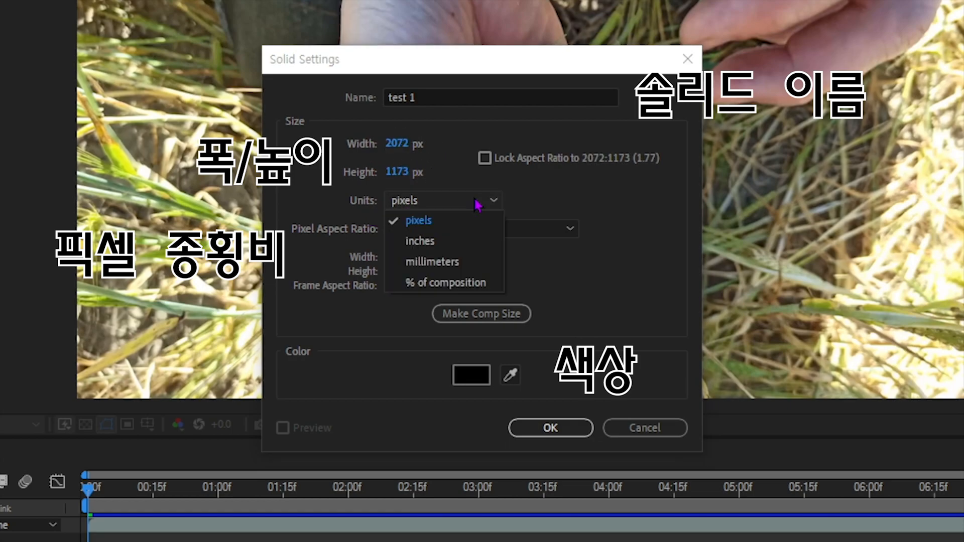
pyautogui.click(449, 221)
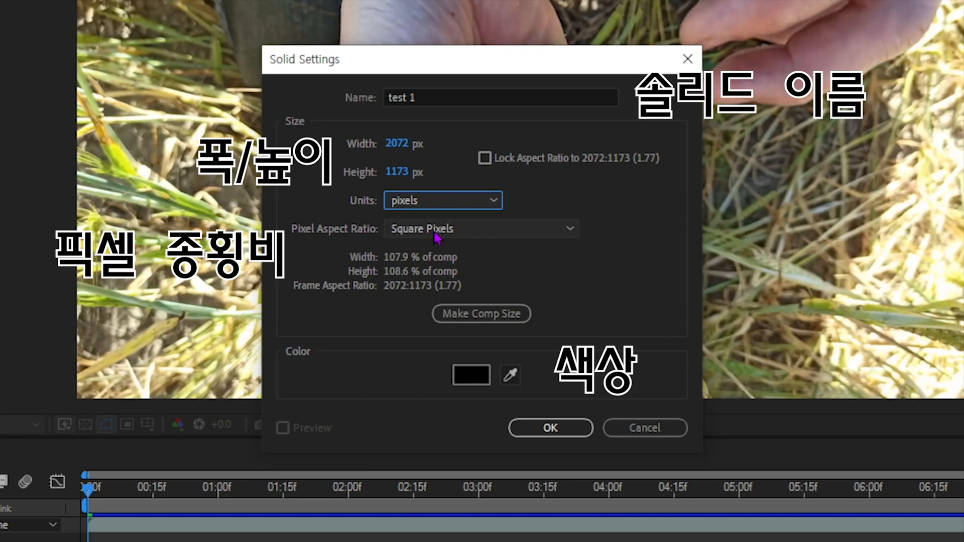
pyautogui.click(491, 233)
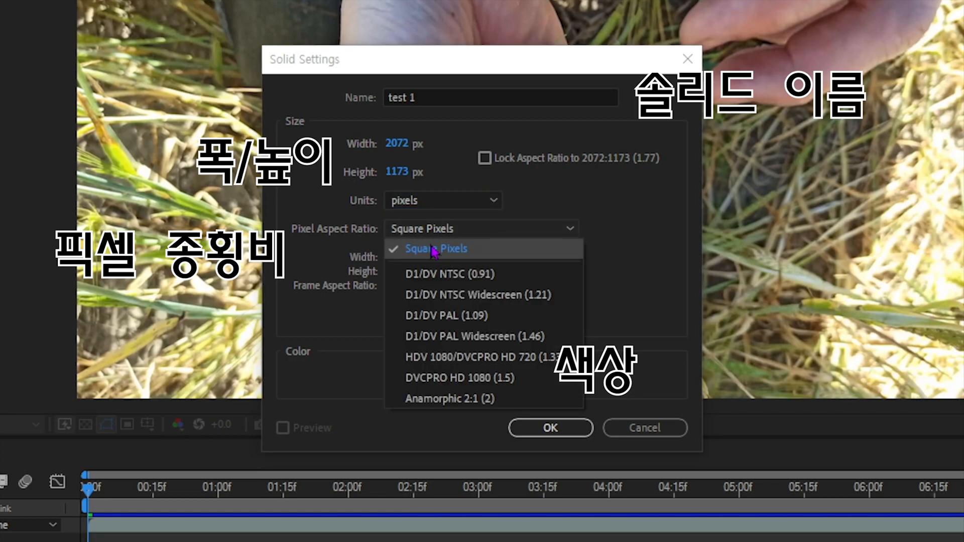
pyautogui.click(433, 251)
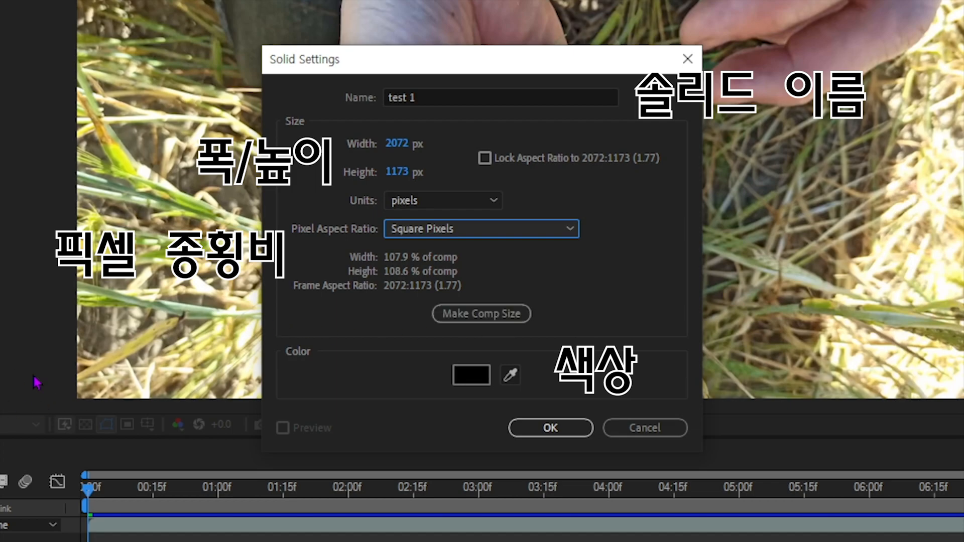
pyautogui.click(486, 325)
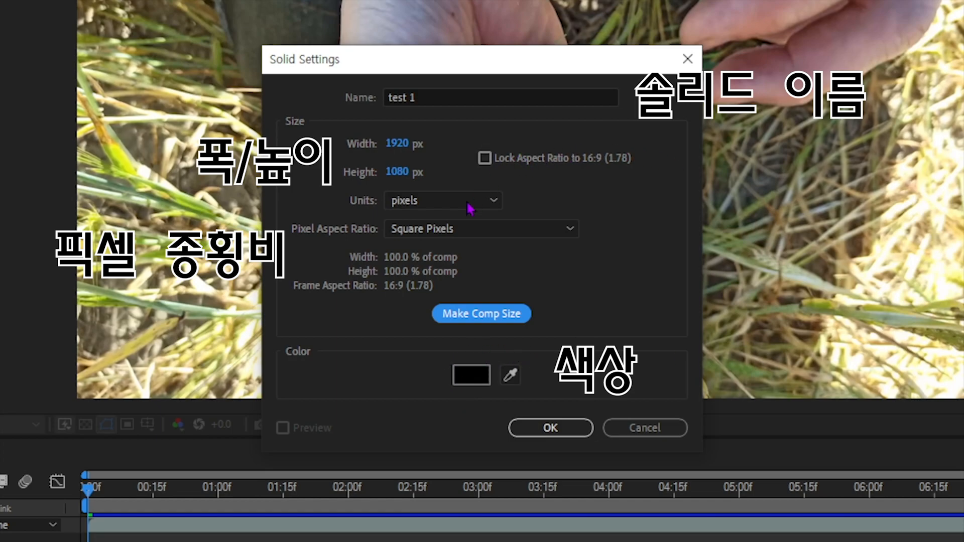
# Step: Sample an olive-green color from the wheat footage for the solid and create the layer
pyautogui.click(512, 381)
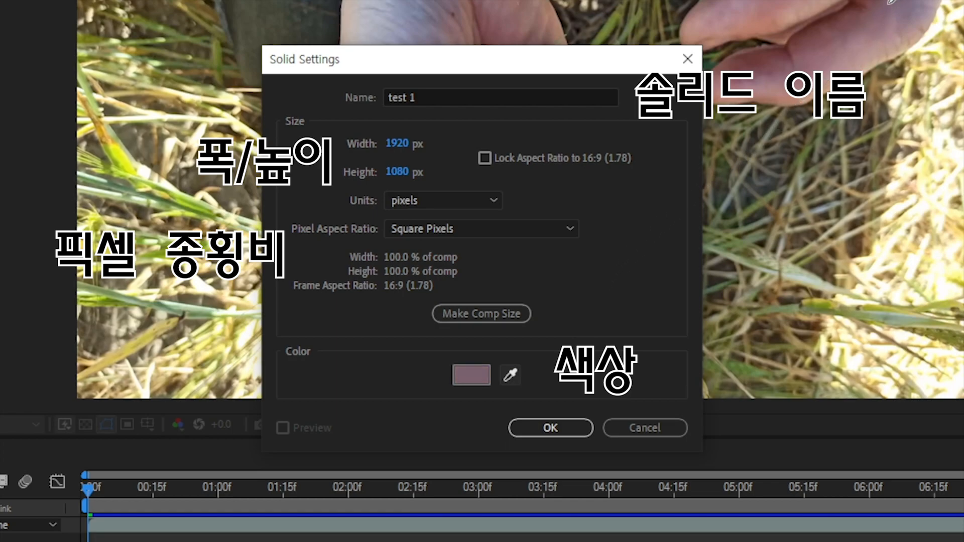
pyautogui.click(613, 40)
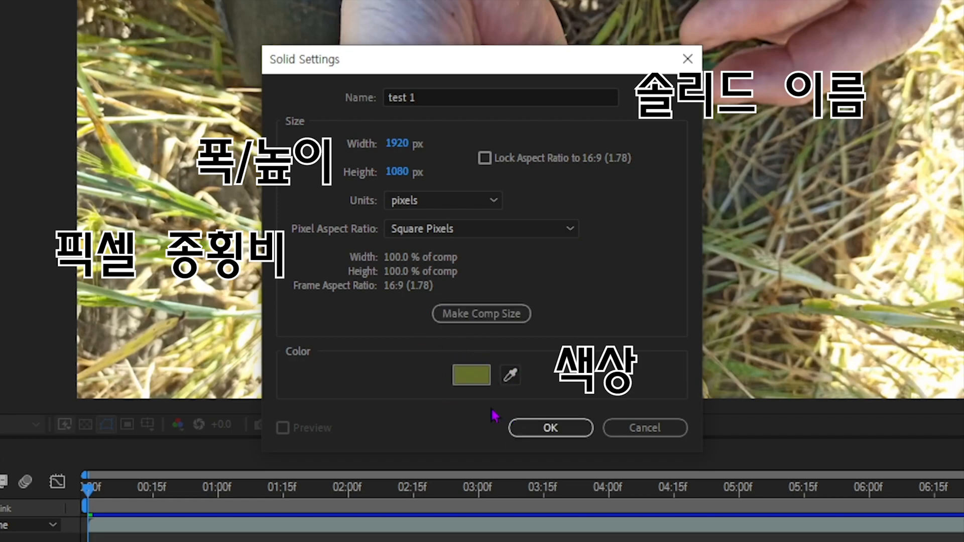
pyautogui.click(552, 428)
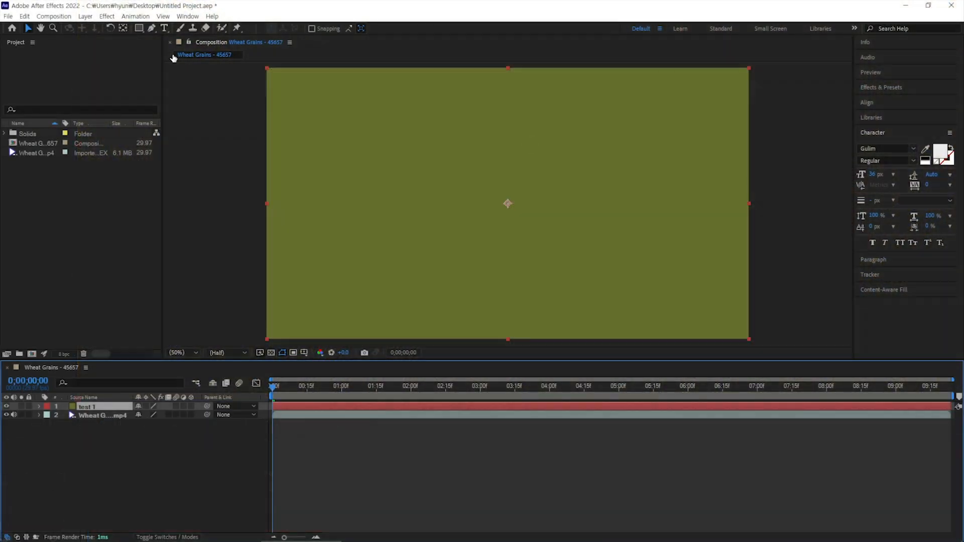
pyautogui.click(86, 16)
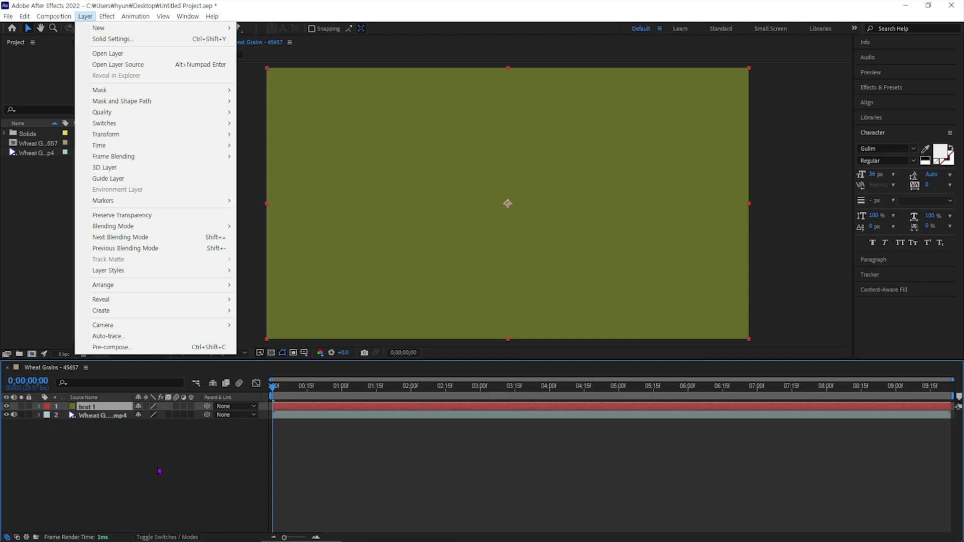
pyautogui.rightClick(136, 452)
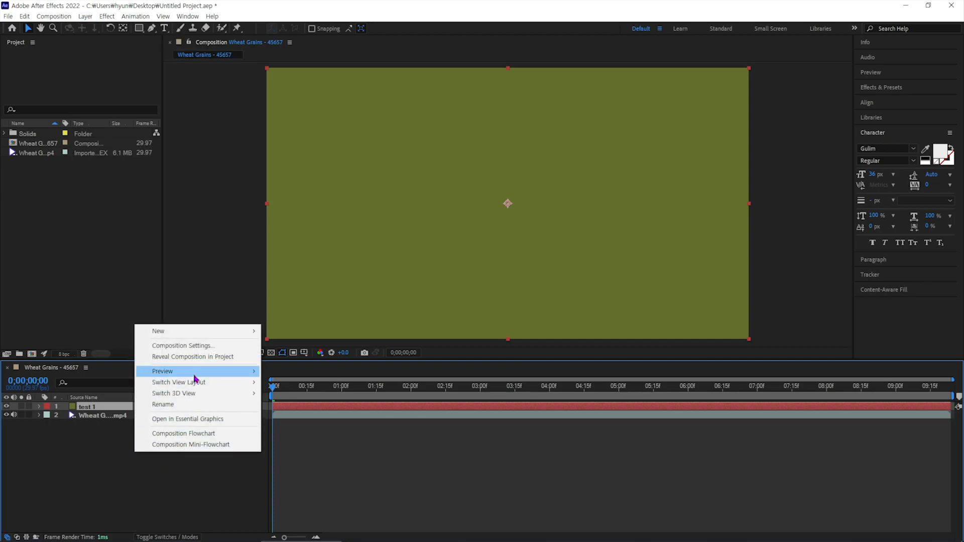
pyautogui.moveTo(236, 332)
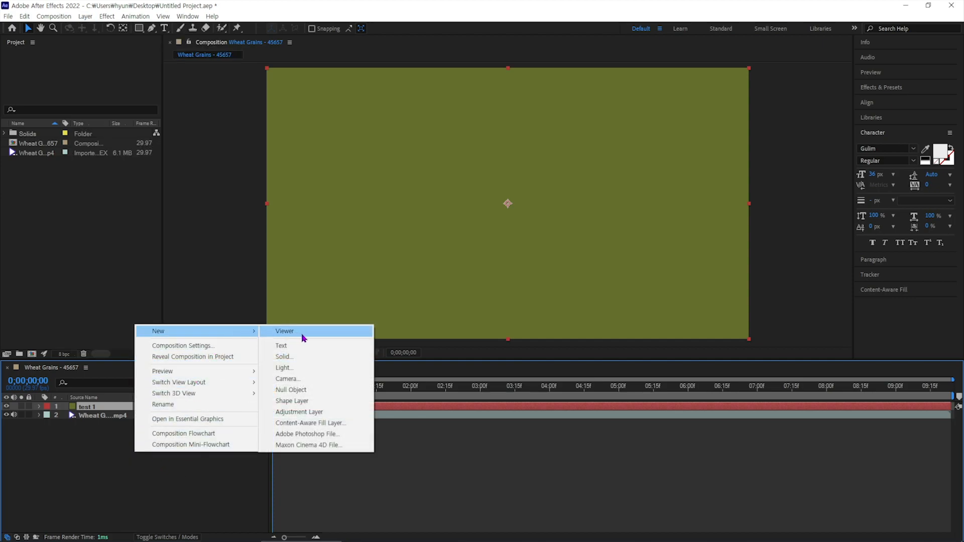
pyautogui.click(280, 357)
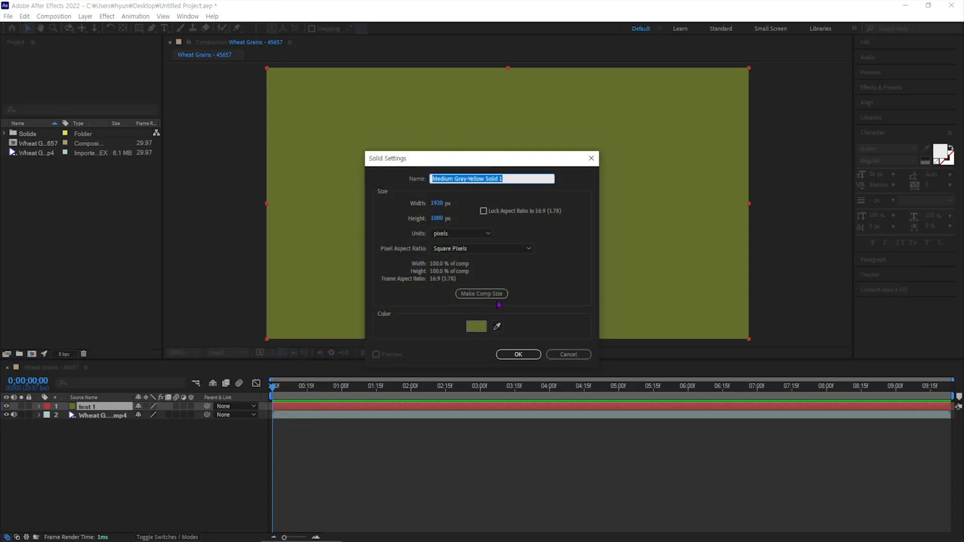
pyautogui.click(568, 354)
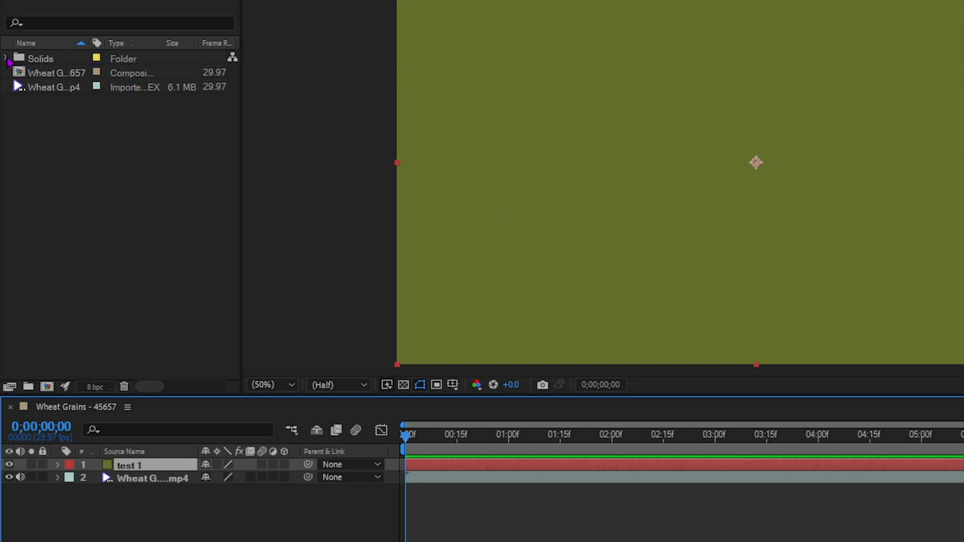
# Step: Expand the Solids folder in the project and clear the layer selection in the timeline
pyautogui.click(7, 59)
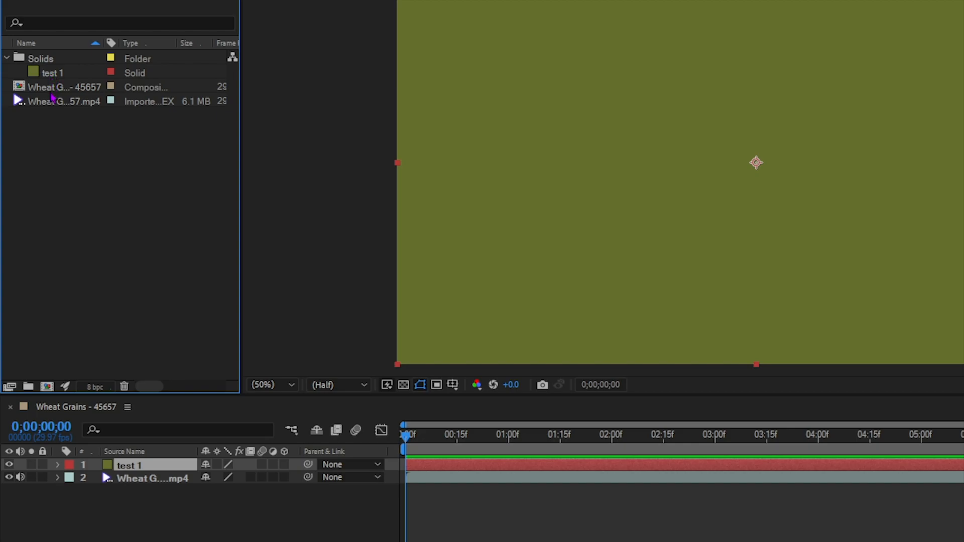
pyautogui.click(123, 0)
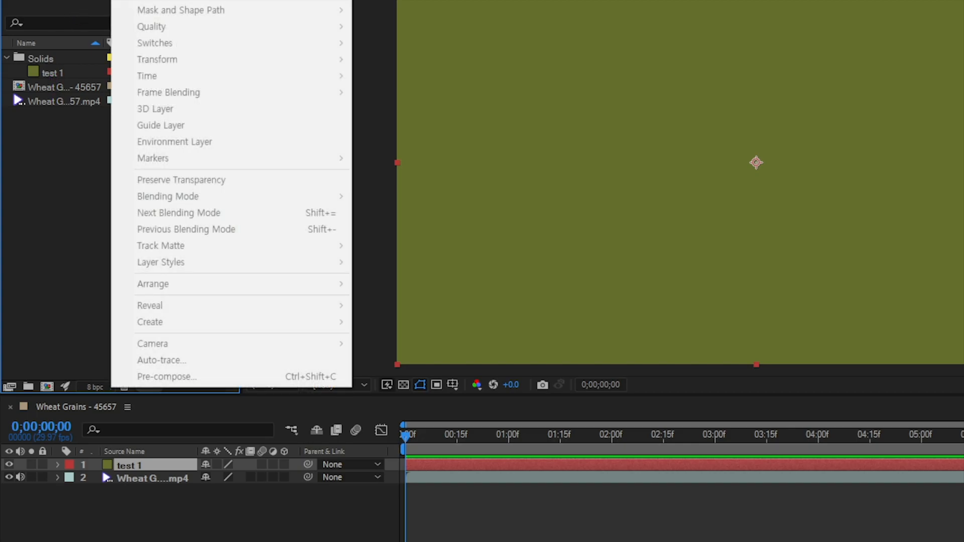
pyautogui.click(54, 249)
pyautogui.click(166, 523)
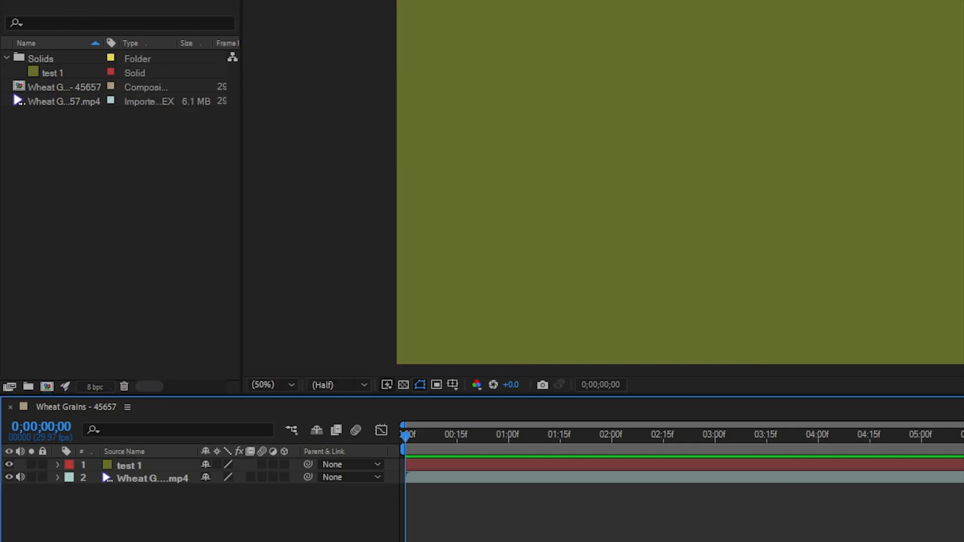
# Step: Create another solid layer in red (FF0000), leaving its default name and size
pyautogui.click(124, 0)
pyautogui.moveTo(151, 0)
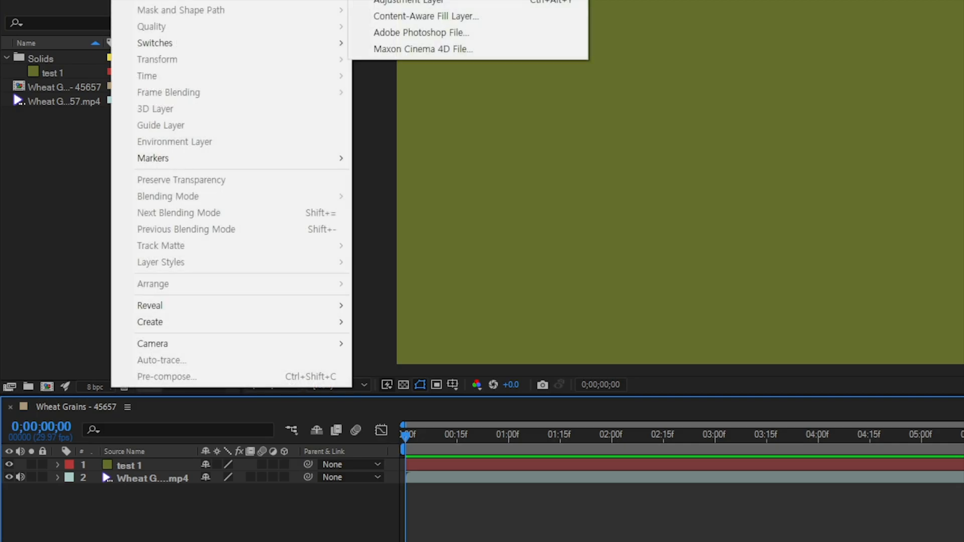
pyautogui.click(396, 0)
pyautogui.click(709, 346)
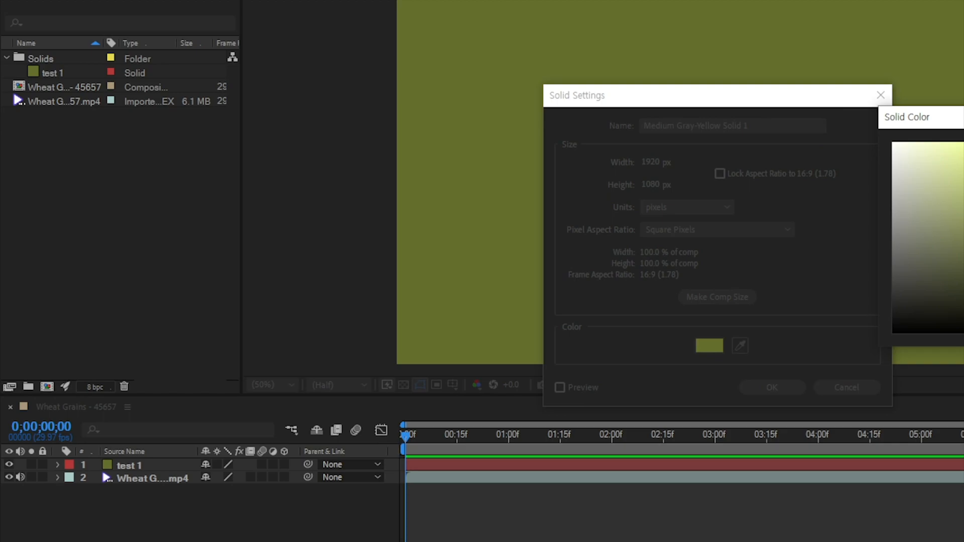
pyautogui.write('FF0000')
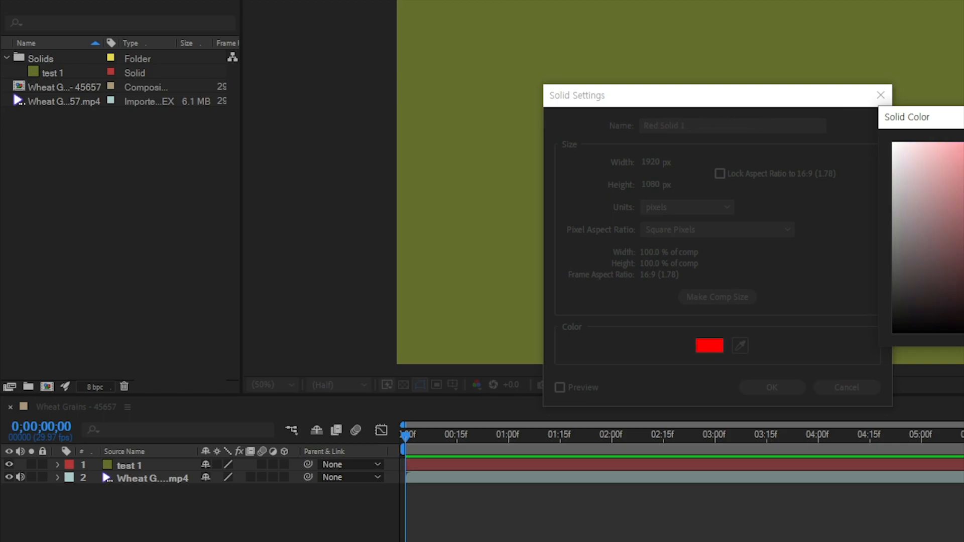
pyautogui.press('Return')
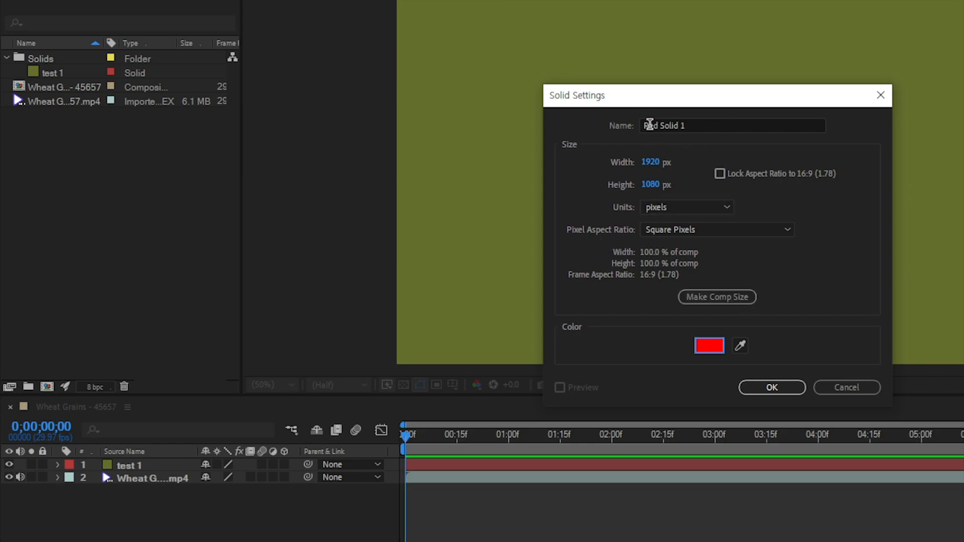
pyautogui.click(785, 388)
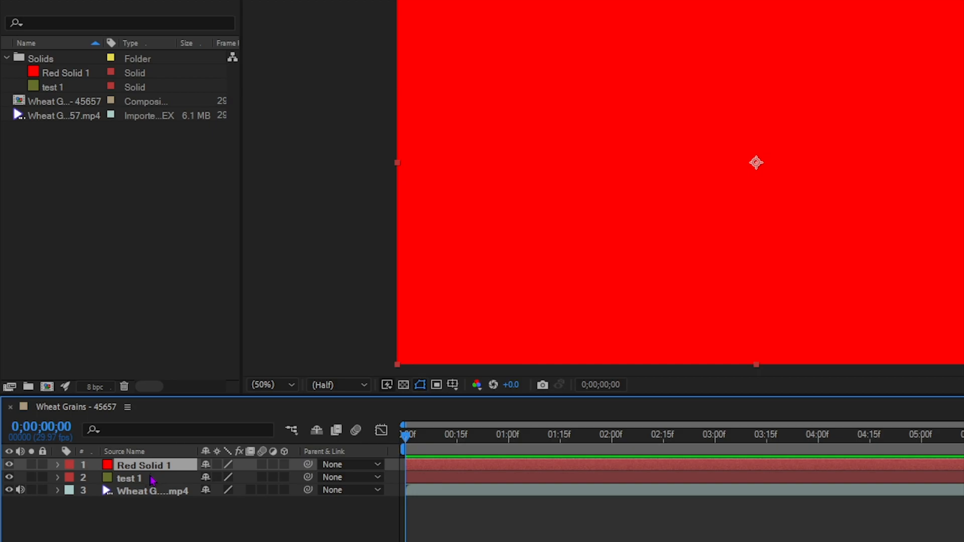
# Step: Duplicate the test 1 layer in the timeline
pyautogui.click(152, 478)
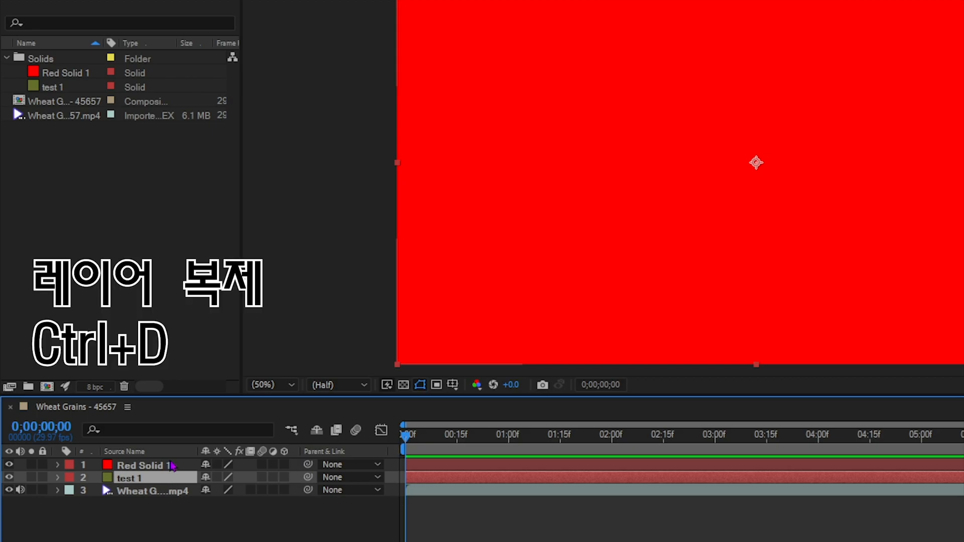
pyautogui.hotkey('ctrl', 'd')
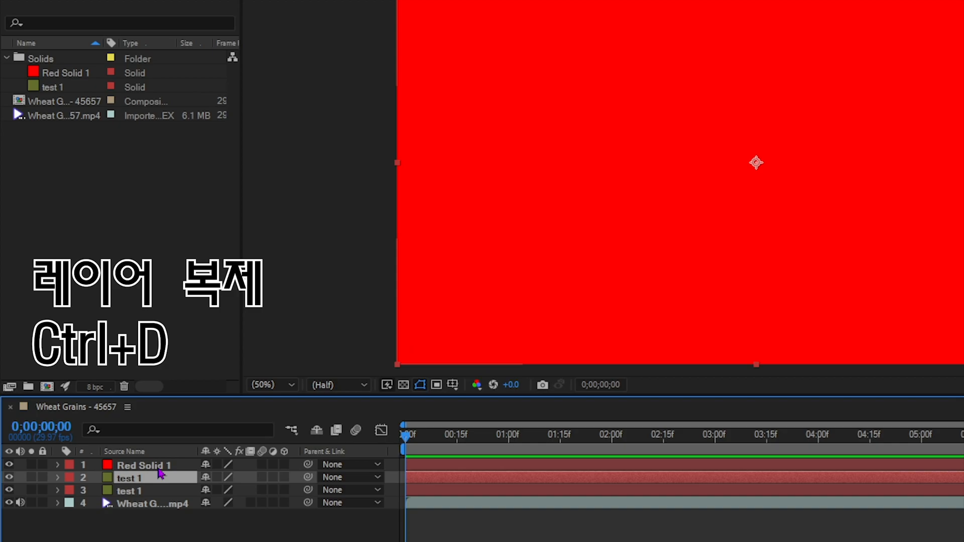
# Step: Duplicate the Red Solid 1 layer twice in the timeline
pyautogui.click(159, 468)
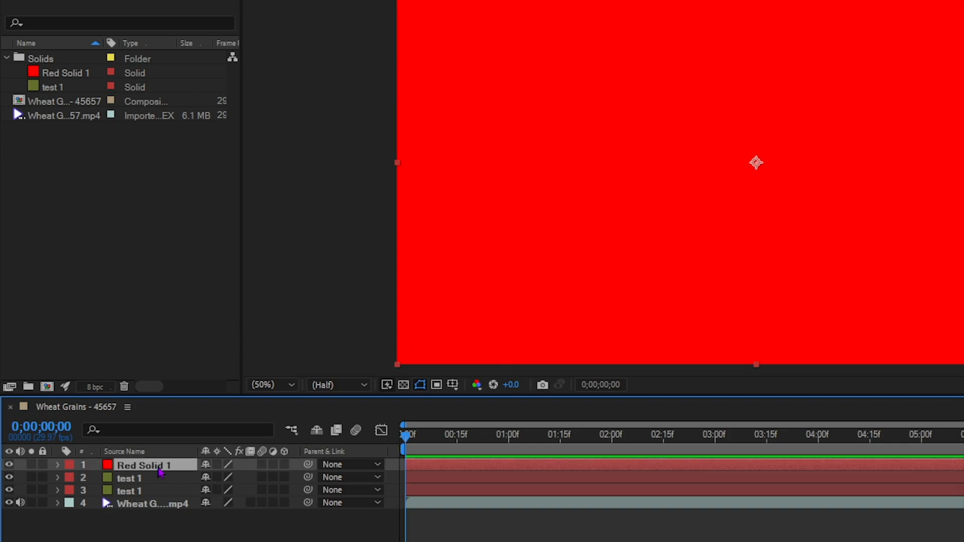
pyautogui.hotkey('ctrl', 'd')
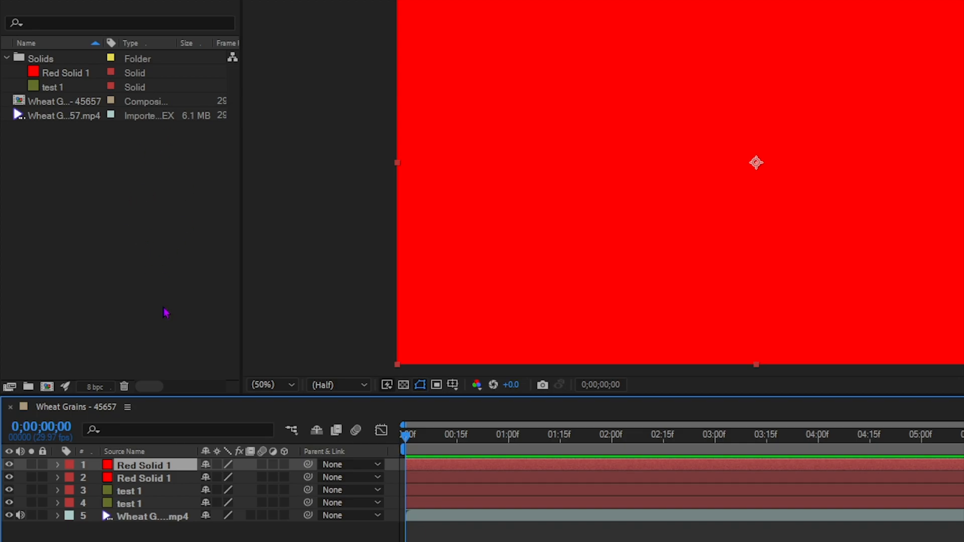
pyautogui.hotkey('ctrl', 'd')
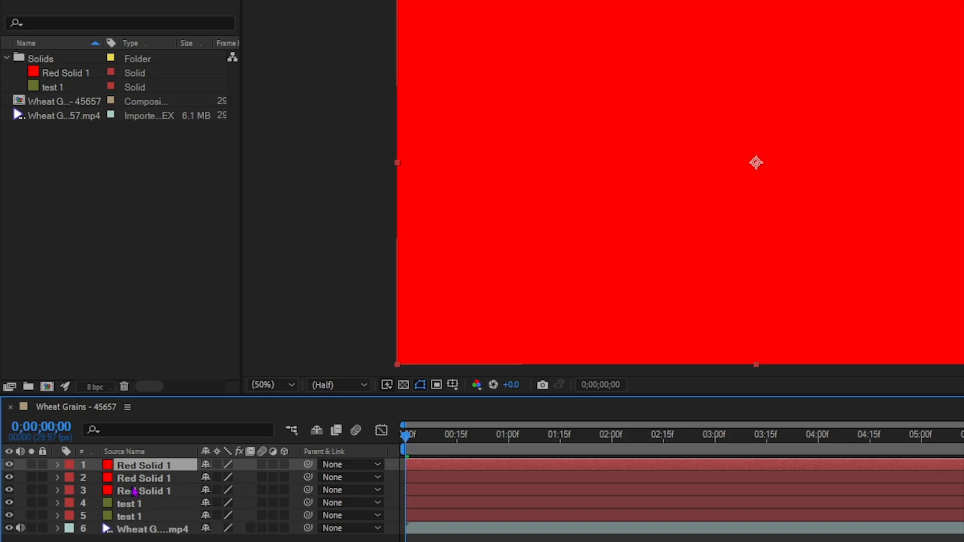
# Step: Delete the duplicate solid layers, keeping one Red Solid 1 and one test 1 above the wheat footage
pyautogui.press('Delete')
pyautogui.click(158, 467)
pyautogui.press('Delete')
pyautogui.click(161, 478)
pyautogui.press('Delete')
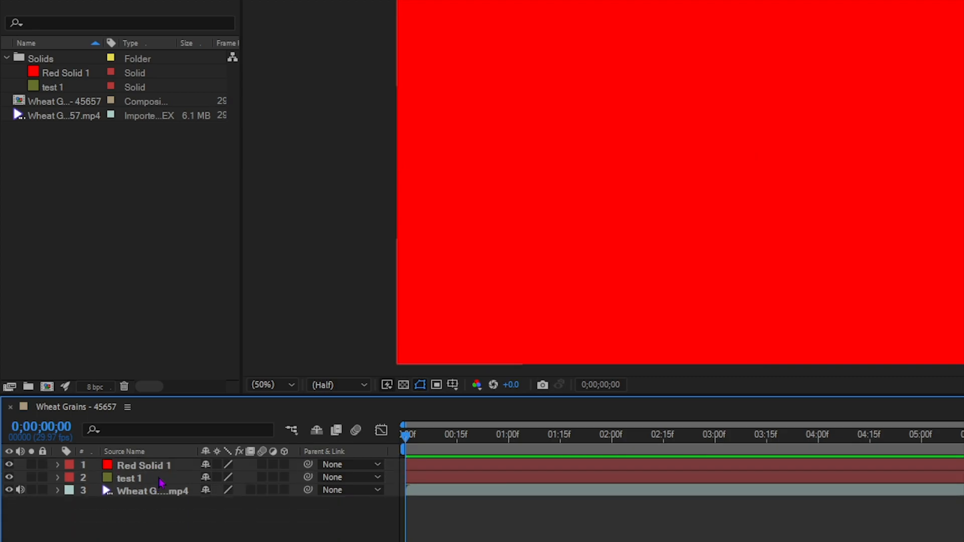
# Step: Open the solid settings of the Red Solid 1 layer
pyautogui.click(166, 471)
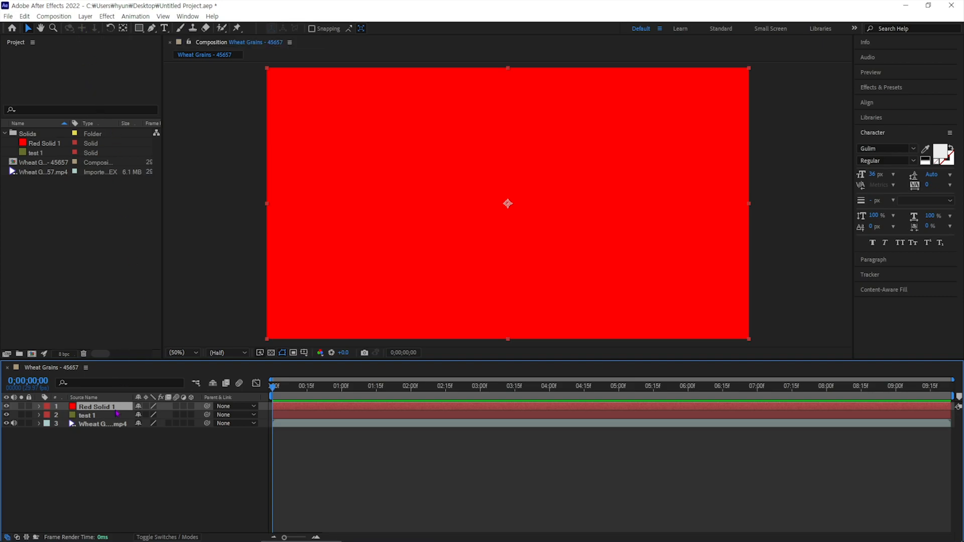
pyautogui.click(85, 17)
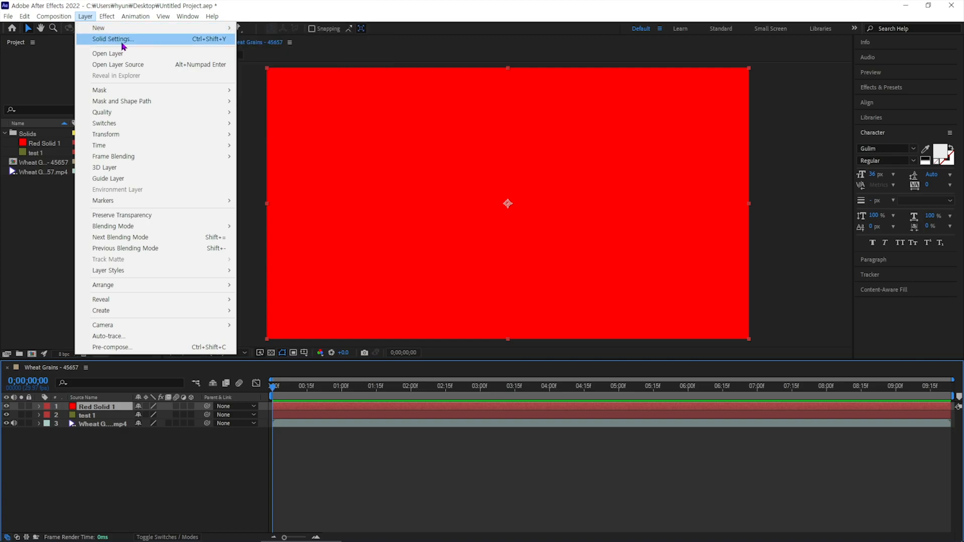
pyautogui.click(211, 41)
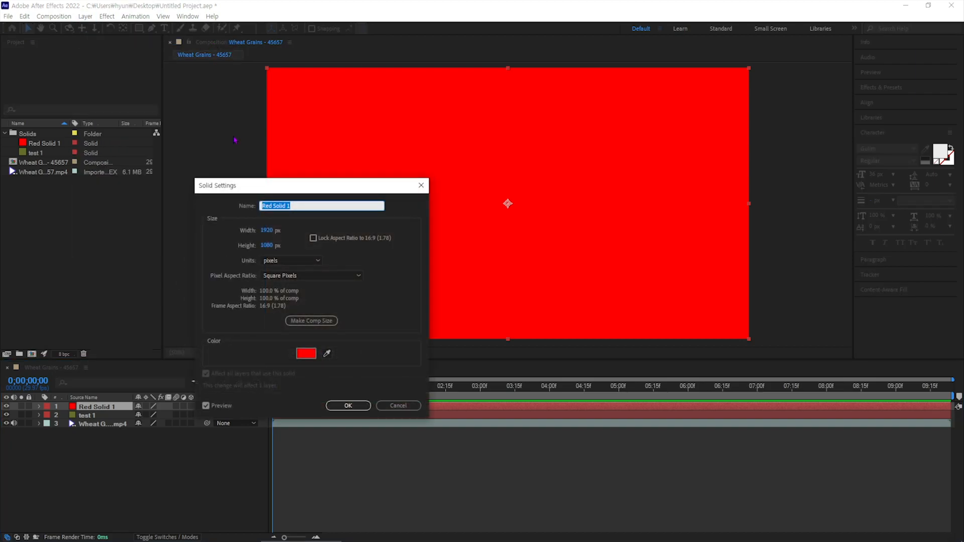
pyautogui.moveTo(274, 188); pyautogui.dragTo(359, 139)
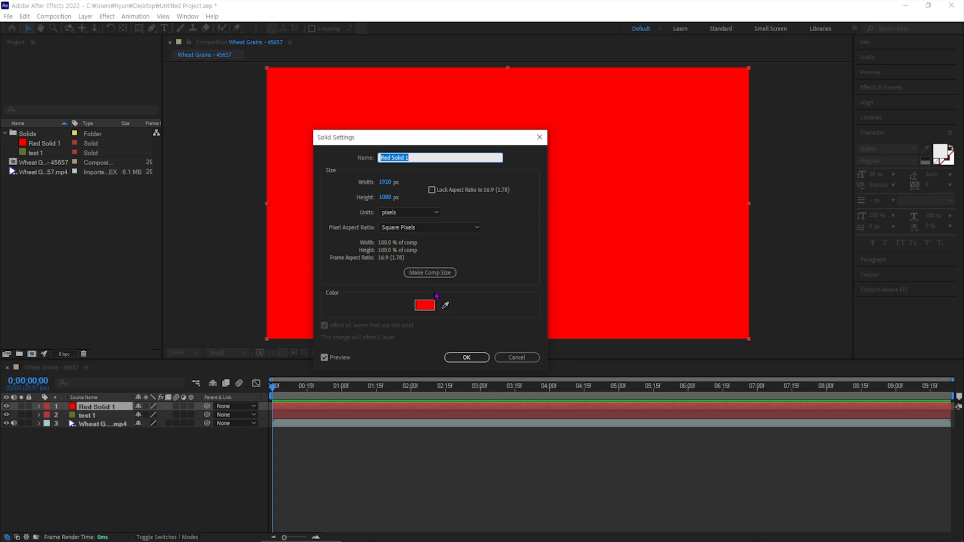
pyautogui.click(432, 307)
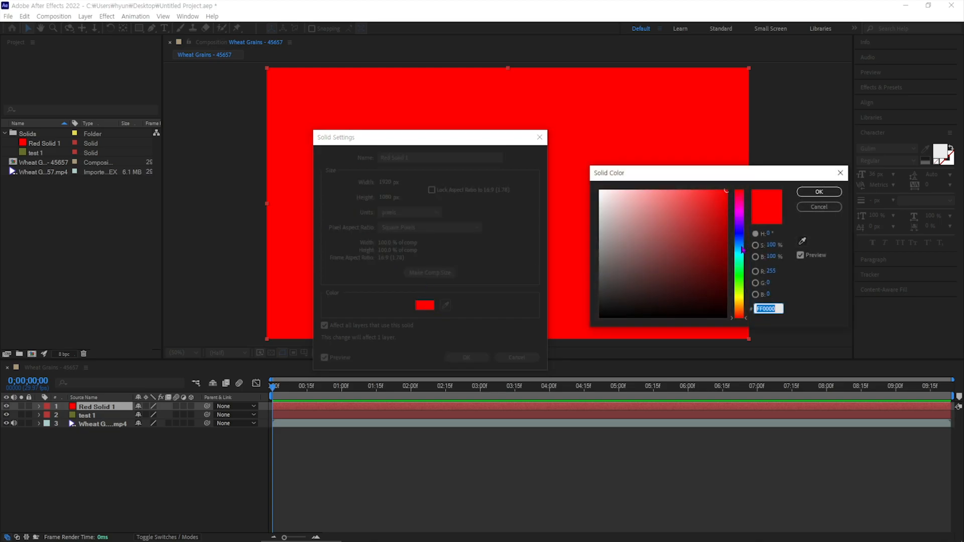
pyautogui.click(744, 254)
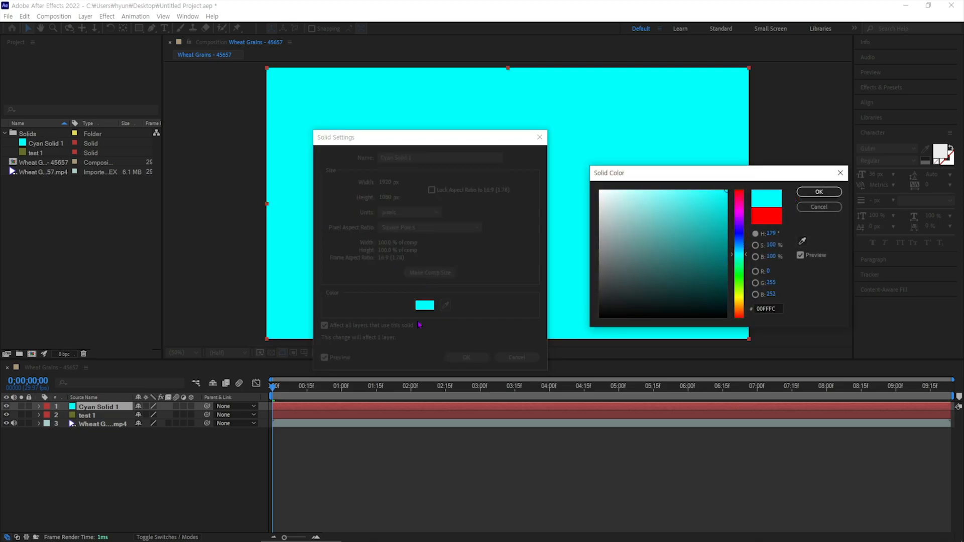
pyautogui.click(821, 208)
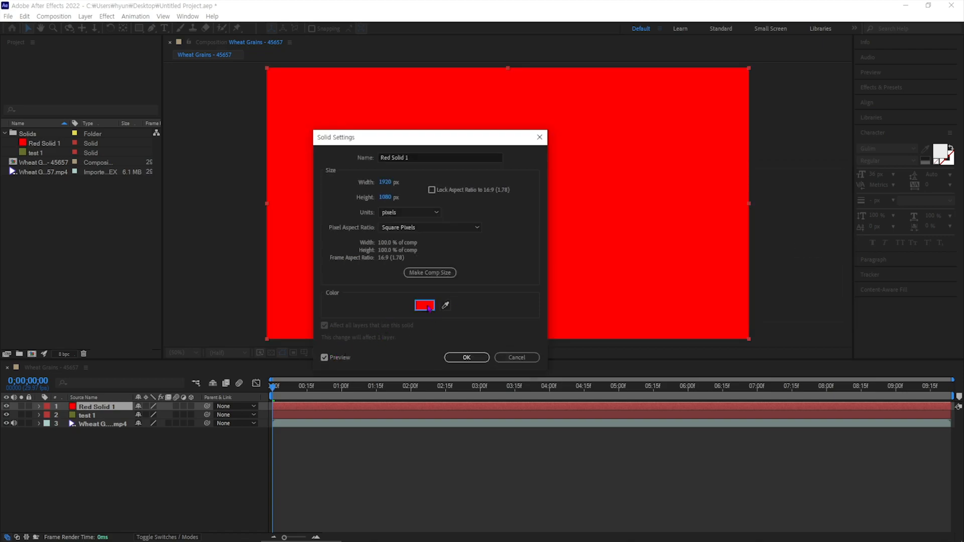
# Step: Change the solid's color to a softer red (D24848) and apply the solid settings
pyautogui.click(428, 307)
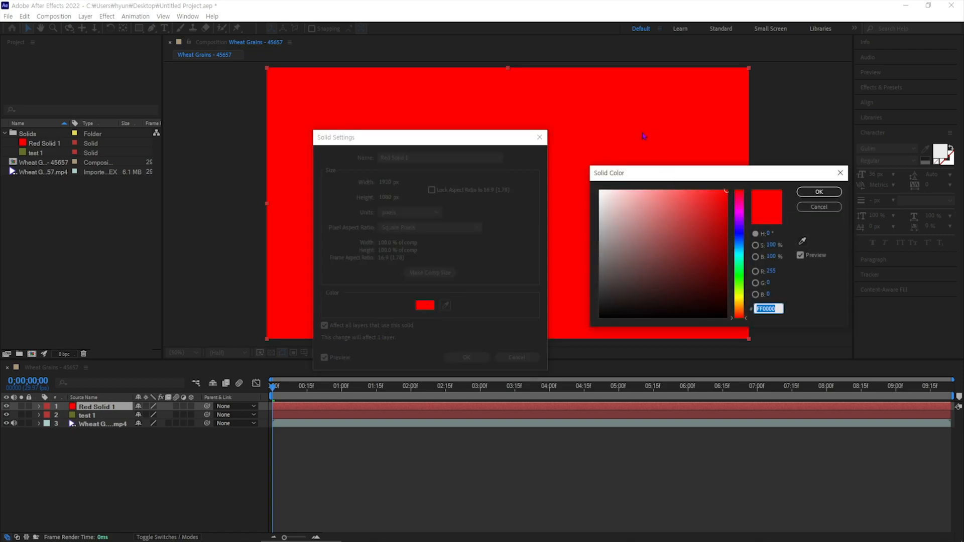
pyautogui.moveTo(609, 194); pyautogui.dragTo(639, 239)
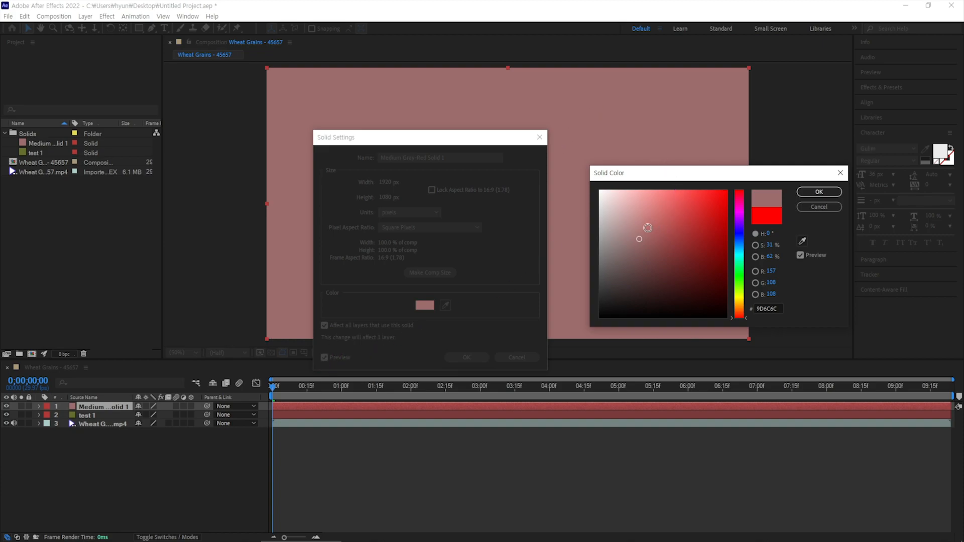
pyautogui.click(658, 225)
pyautogui.moveTo(657, 225); pyautogui.dragTo(682, 212)
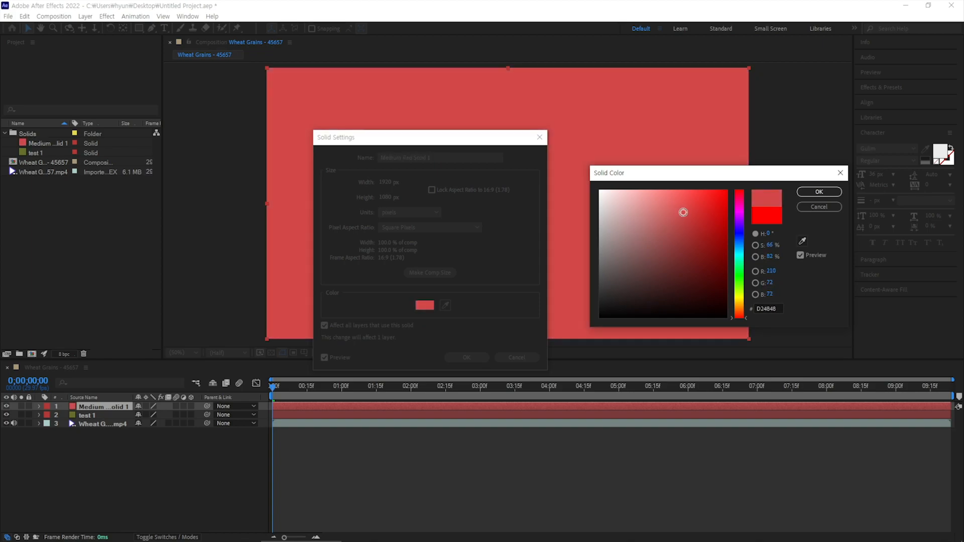
pyautogui.click(820, 199)
pyautogui.click(465, 356)
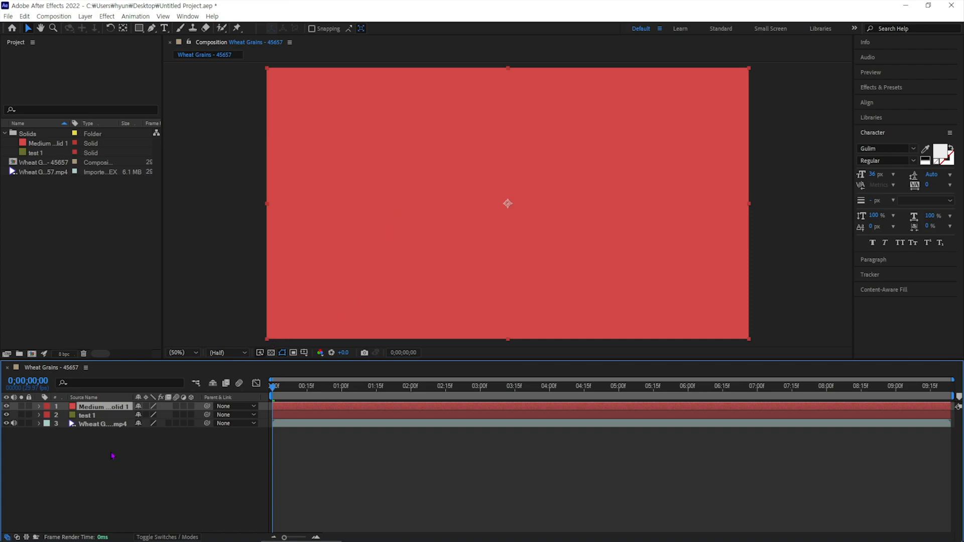
# Step: Delete the test 1 layer from the timeline
pyautogui.click(95, 416)
pyautogui.press('Delete')
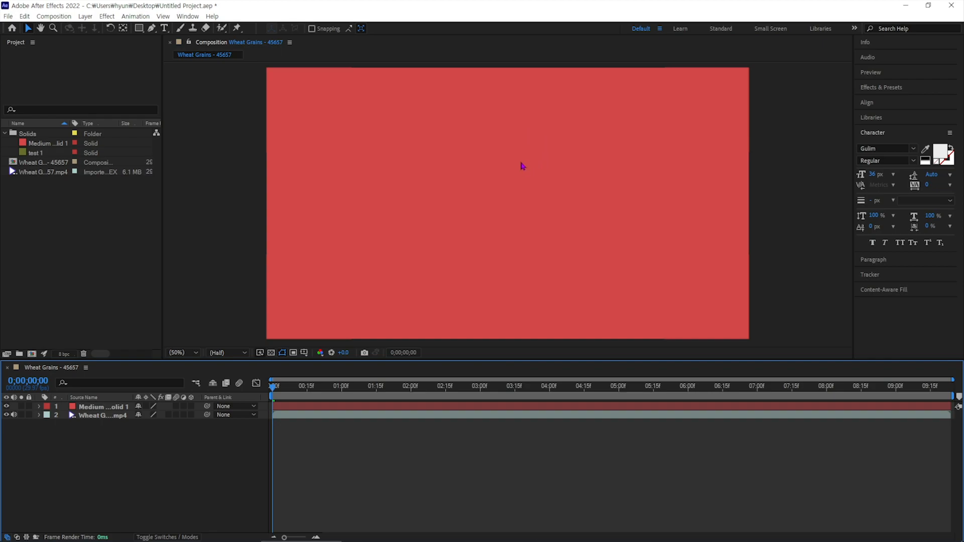
# Step: Resize the red solid in the composition view to about 34.8% width and 83% height
pyautogui.click(584, 197)
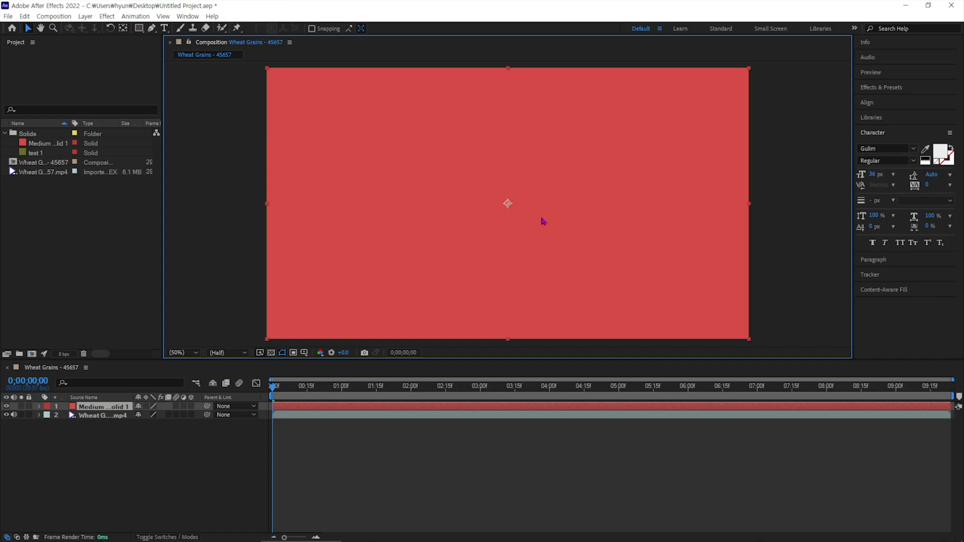
pyautogui.press('space')
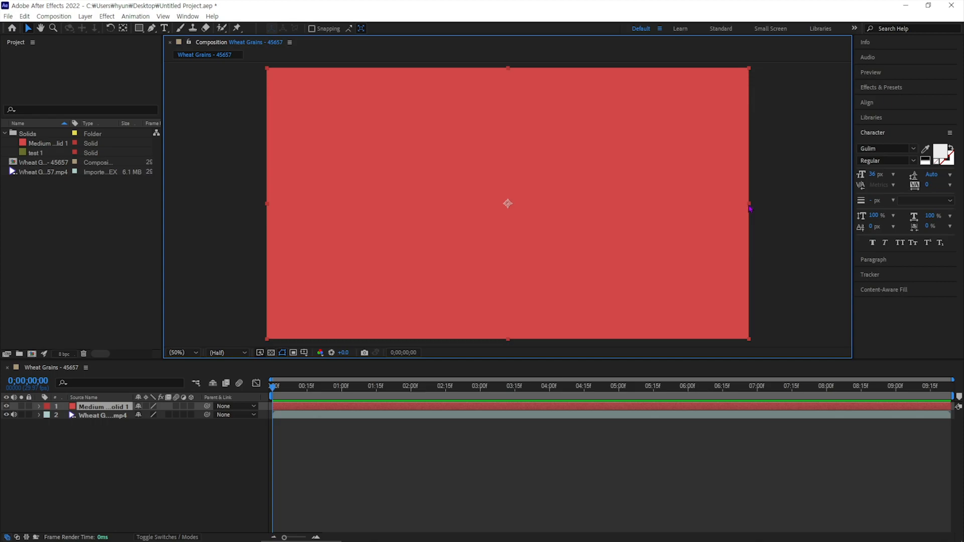
pyautogui.moveTo(749, 208); pyautogui.dragTo(592, 213)
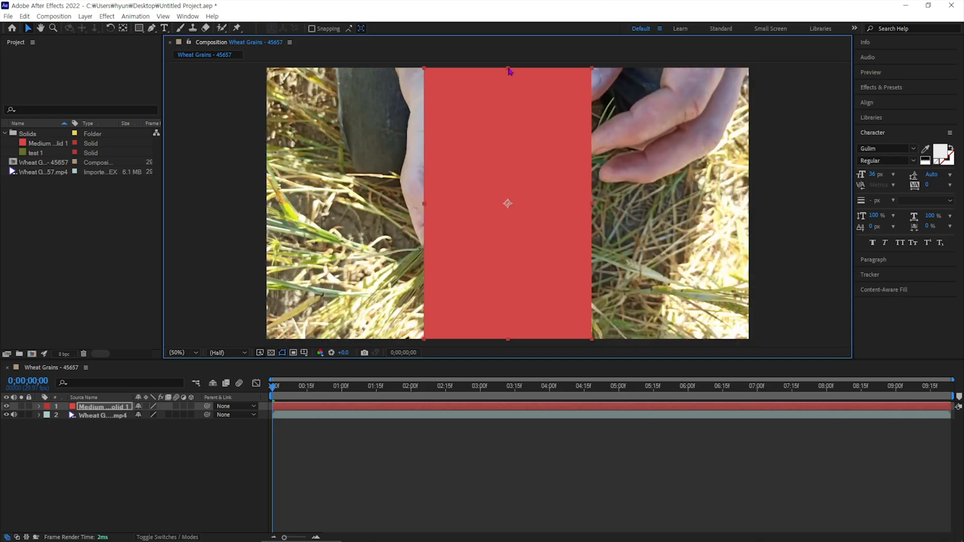
pyautogui.moveTo(509, 70); pyautogui.dragTo(509, 94)
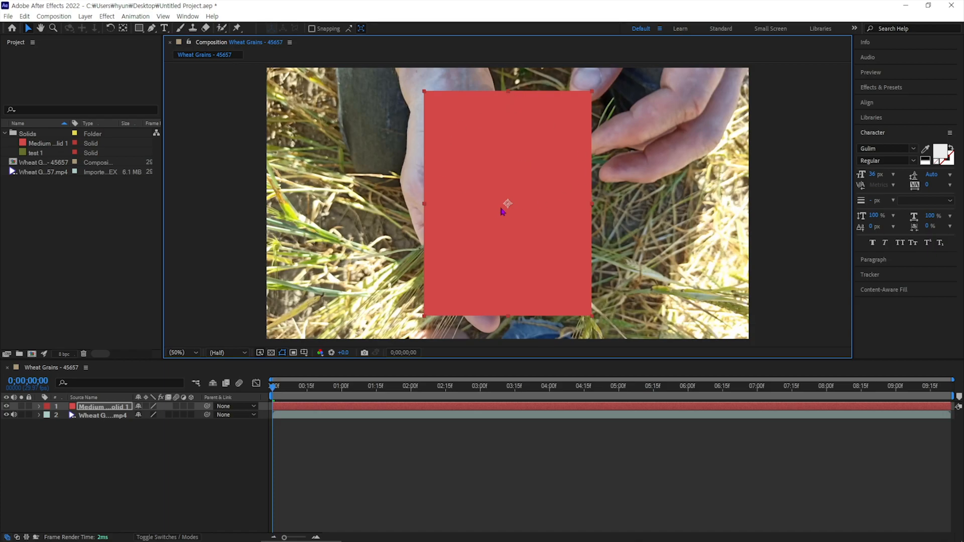
# Step: Reveal the solid's Transform properties and reduce its linked Scale to 21.0, 50.0%
pyautogui.click(40, 406)
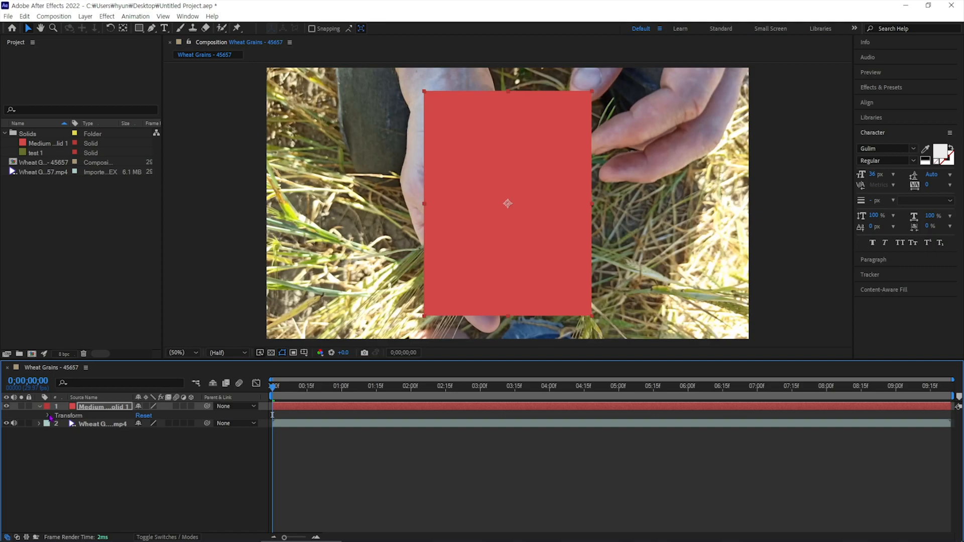
pyautogui.click(49, 416)
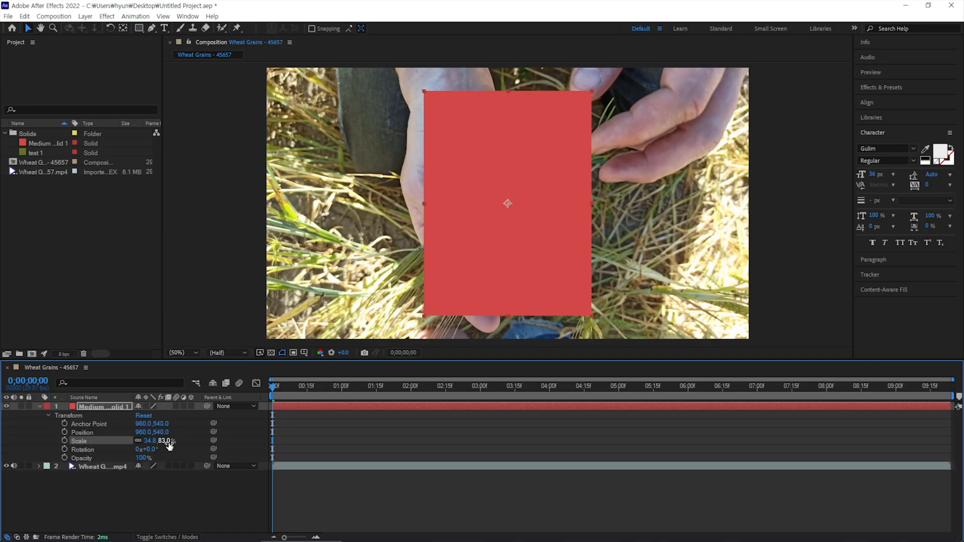
pyautogui.moveTo(165, 441); pyautogui.dragTo(150, 443)
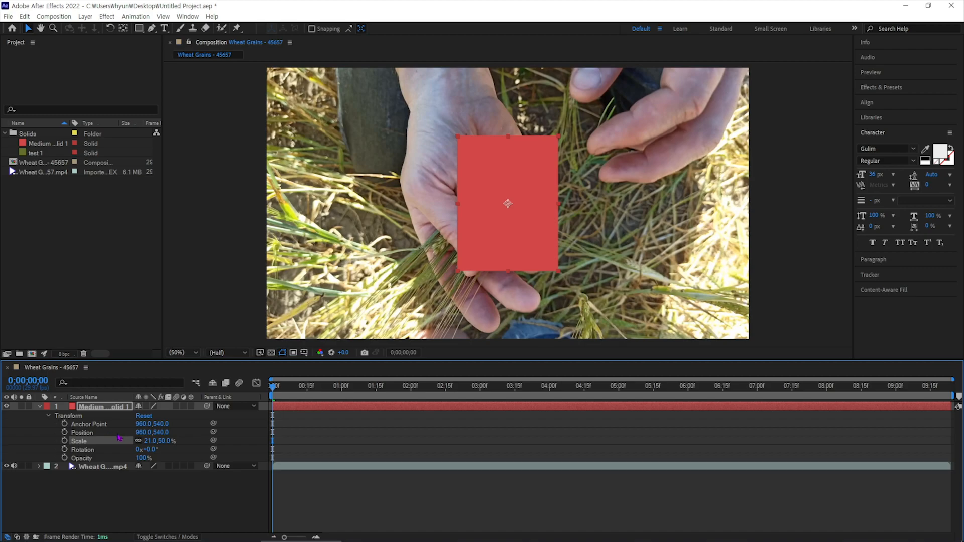
# Step: Move the solid in the composition toward the right-hand side, to position about 1640, 503
pyautogui.moveTo(161, 432)
pyautogui.mouseDown()
pyautogui.moveTo(184, 433)
pyautogui.moveTo(160, 435)
pyautogui.mouseUp()
pyautogui.click(506, 229)
pyautogui.moveTo(506, 229); pyautogui.dragTo(678, 215)
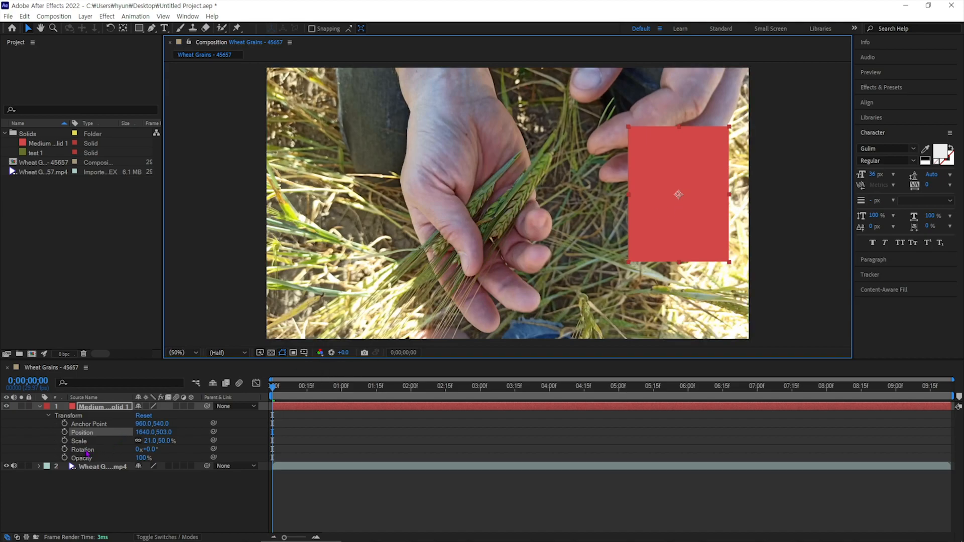
# Step: Set the solid's rotation to -2° and move it back near the frame's center, to about 1048, 519
pyautogui.moveTo(144, 450)
pyautogui.mouseDown()
pyautogui.moveTo(165, 448)
pyautogui.moveTo(137, 450)
pyautogui.mouseUp()
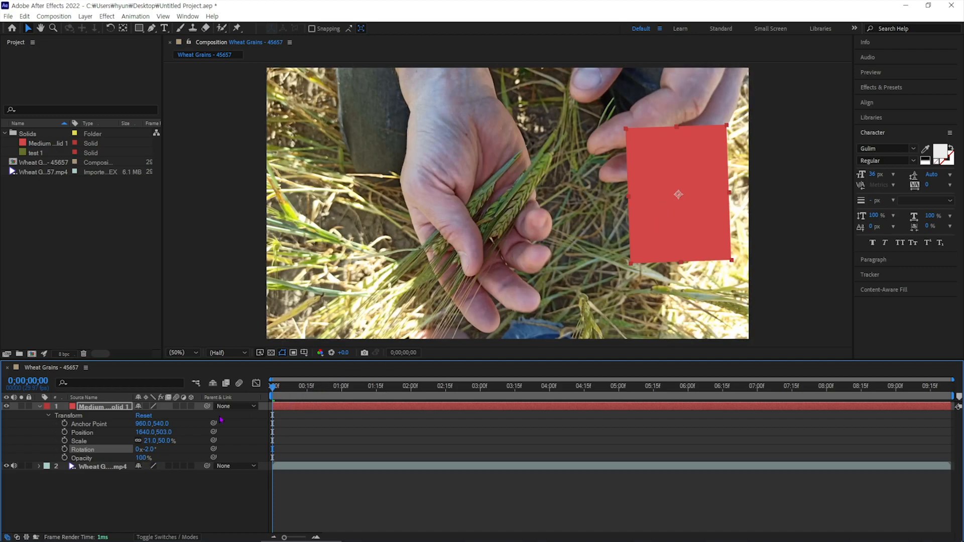
pyautogui.moveTo(143, 458)
pyautogui.mouseDown()
pyautogui.moveTo(119, 457)
pyautogui.moveTo(150, 458)
pyautogui.mouseUp()
pyautogui.moveTo(677, 210); pyautogui.dragTo(560, 202)
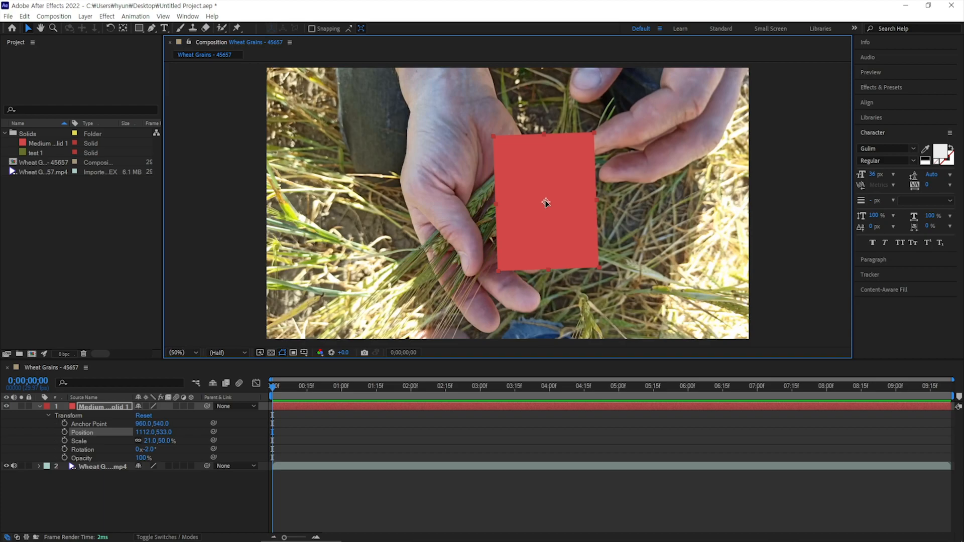
pyautogui.moveTo(546, 203)
pyautogui.mouseDown()
pyautogui.moveTo(448, 168)
pyautogui.moveTo(507, 171)
pyautogui.moveTo(549, 201)
pyautogui.moveTo(541, 198)
pyautogui.mouseUp()
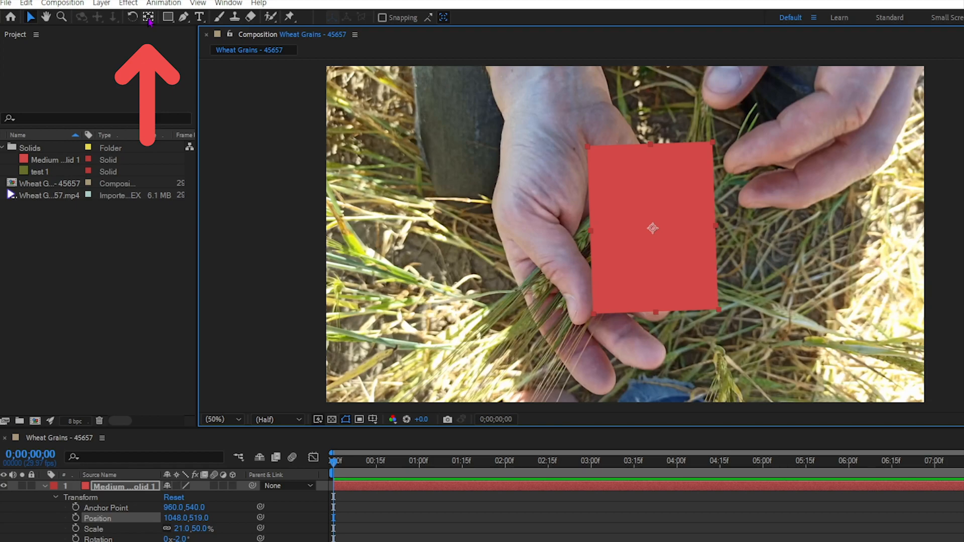
# Step: Place the solid's anchor point on its lower-right corner (1920, 1080) with the Pan Behind tool and enable Snapping
pyautogui.click(148, 18)
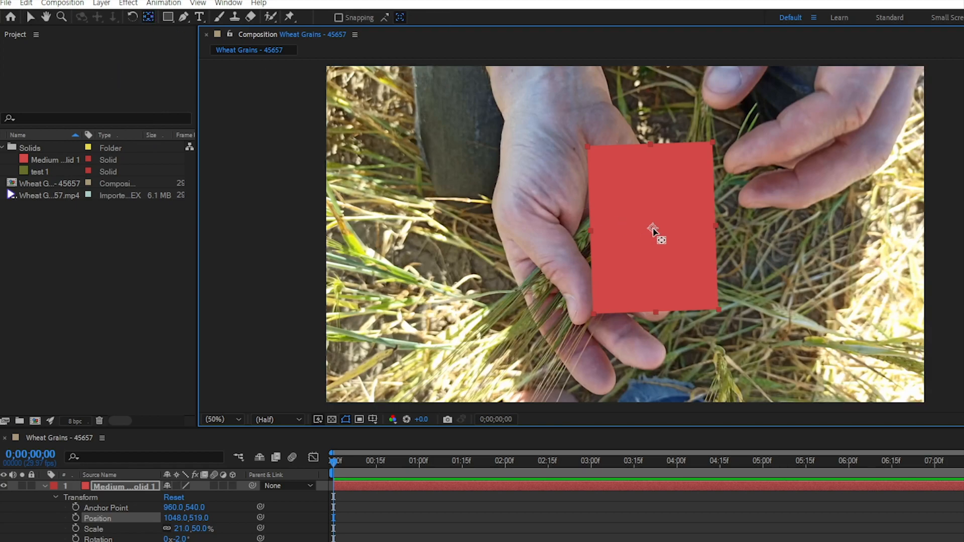
pyautogui.moveTo(653, 230); pyautogui.dragTo(705, 299)
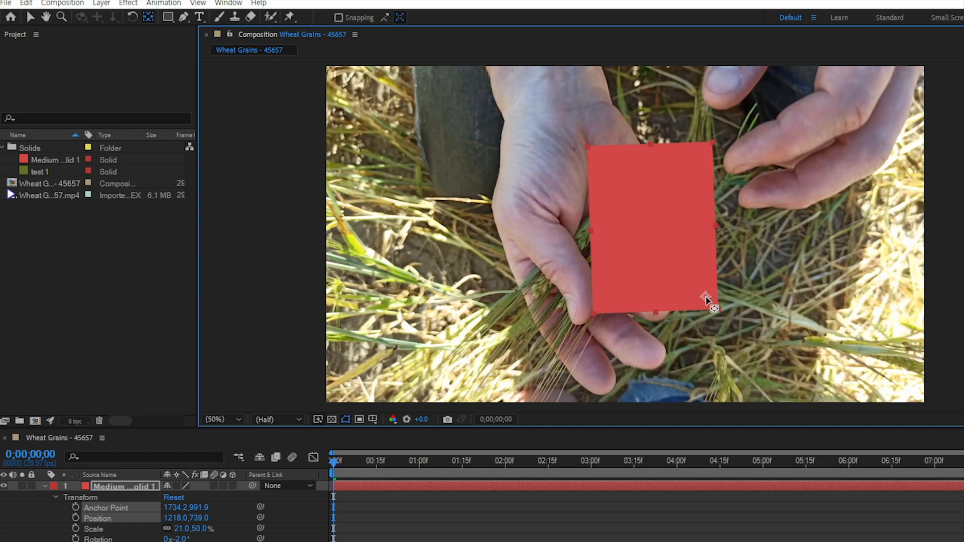
pyautogui.moveTo(705, 299)
pyautogui.mouseDown()
pyautogui.moveTo(709, 286)
pyautogui.moveTo(684, 265)
pyautogui.moveTo(680, 311)
pyautogui.moveTo(702, 293)
pyautogui.moveTo(717, 296)
pyautogui.moveTo(718, 310)
pyautogui.mouseUp()
pyautogui.click(338, 17)
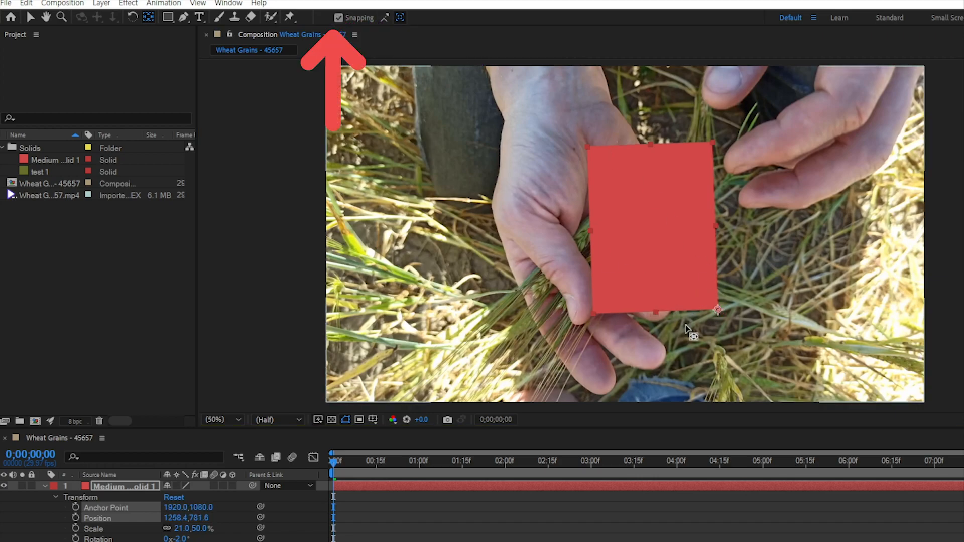
# Step: Snap the anchor point to the solid's right and top edge midpoints, ending at the bottom edge midpoint (960, 1080)
pyautogui.moveTo(718, 310); pyautogui.dragTo(715, 226)
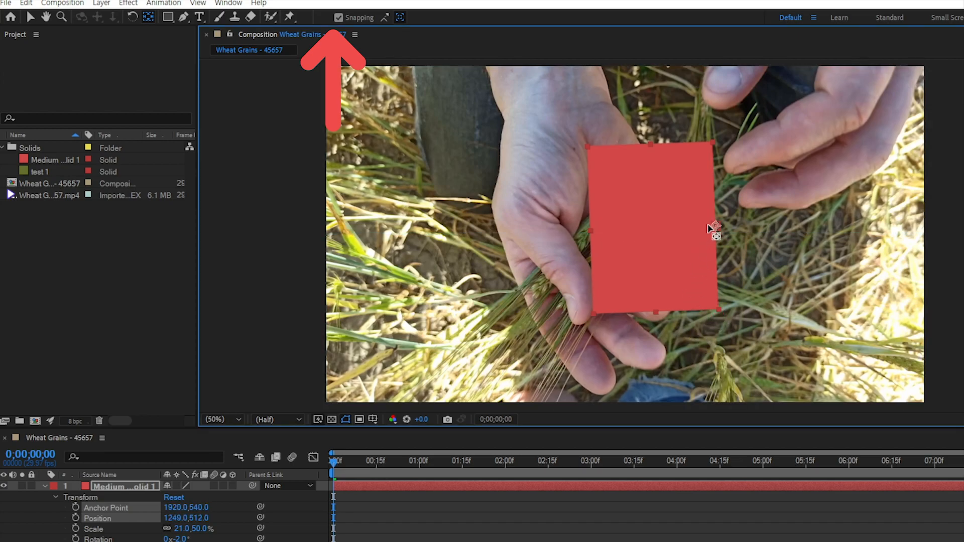
pyautogui.moveTo(716, 174); pyautogui.dragTo(650, 145)
pyautogui.moveTo(655, 290); pyautogui.dragTo(656, 318)
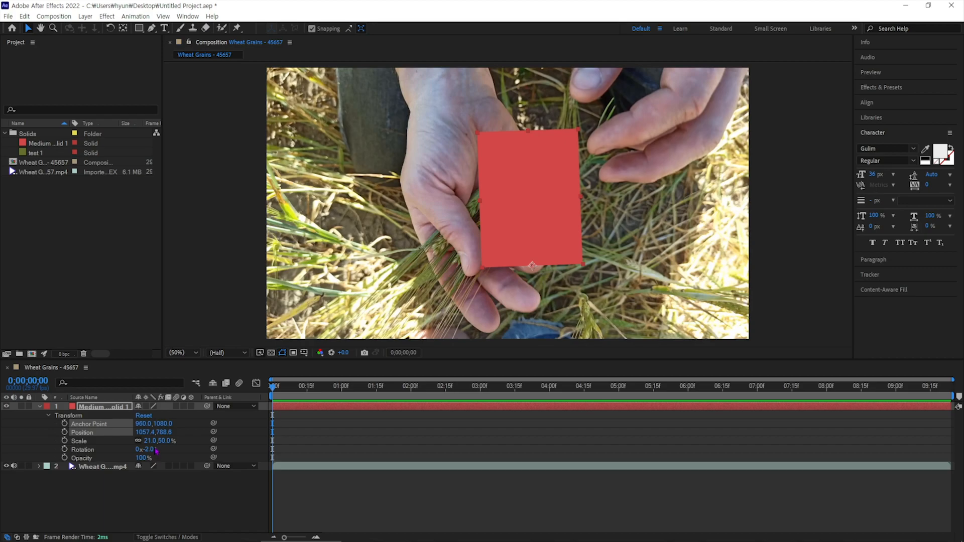
# Step: Try rotating the solid around its bottom-edge anchor point to -350°, and undo the rotation
pyautogui.moveTo(151, 449); pyautogui.dragTo(45, 516)
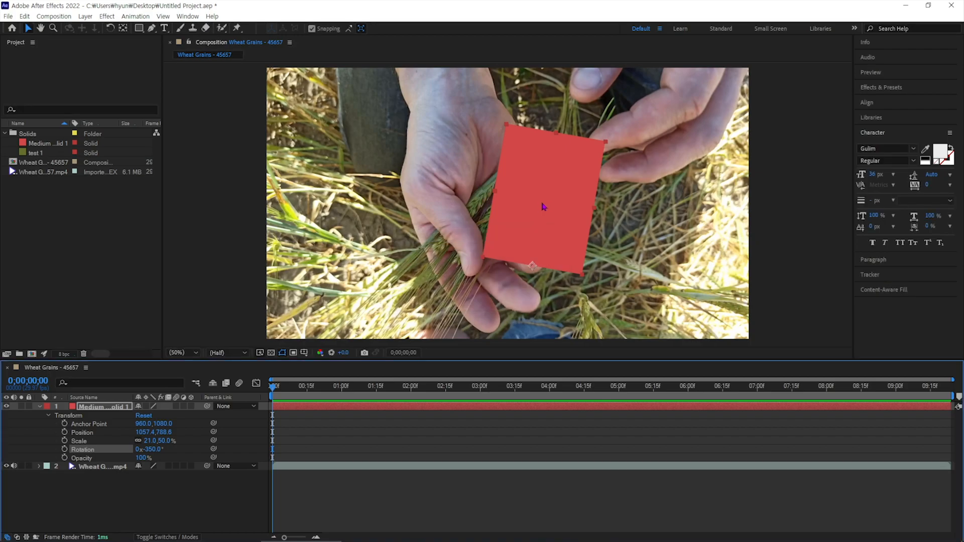
pyautogui.hotkey('ctrl', 'z')
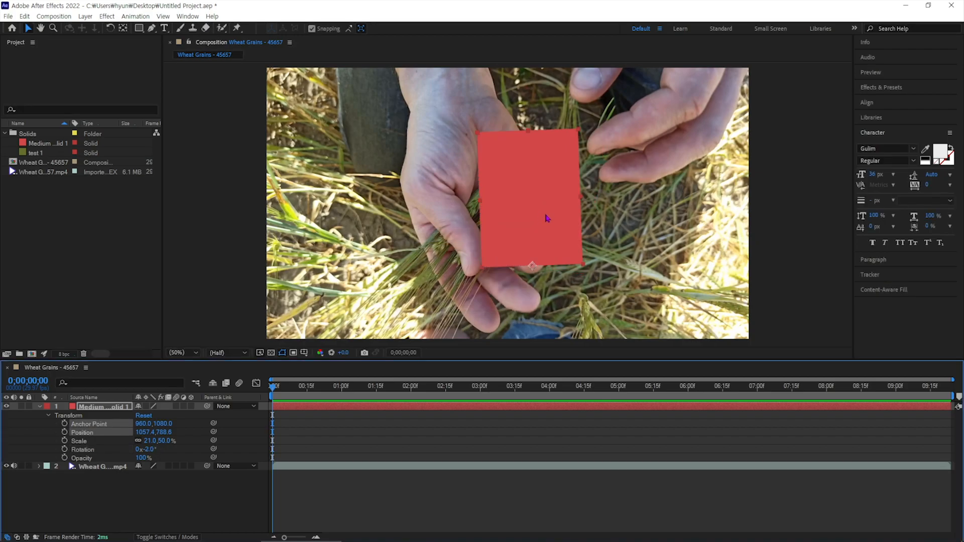
# Step: Move the solid left in the composition to position about 589, 733
pyautogui.moveTo(539, 204); pyautogui.dragTo(422, 190)
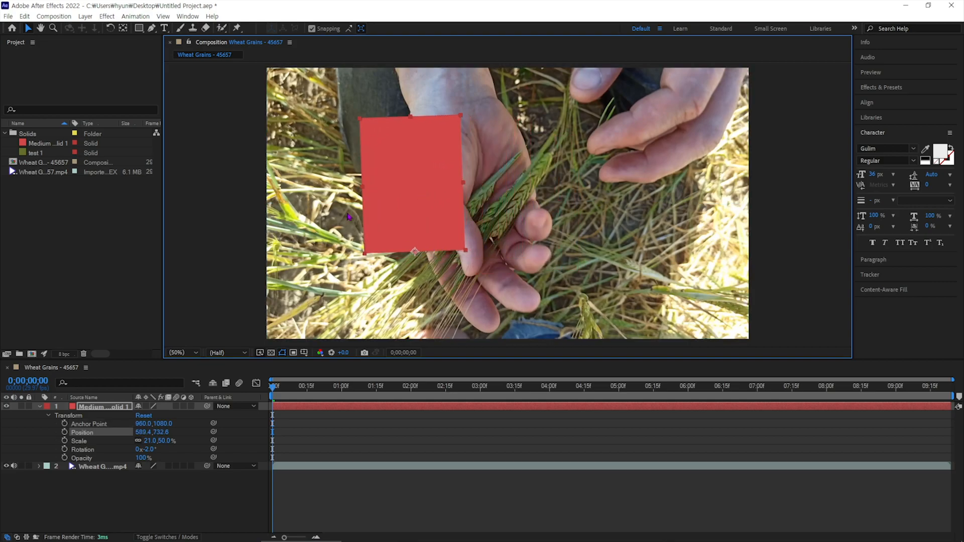
# Step: Collapse the red solid's properties and create a new 1920 x 1080 solid layer coloured blue 007EC7
pyautogui.click(48, 415)
pyautogui.click(40, 407)
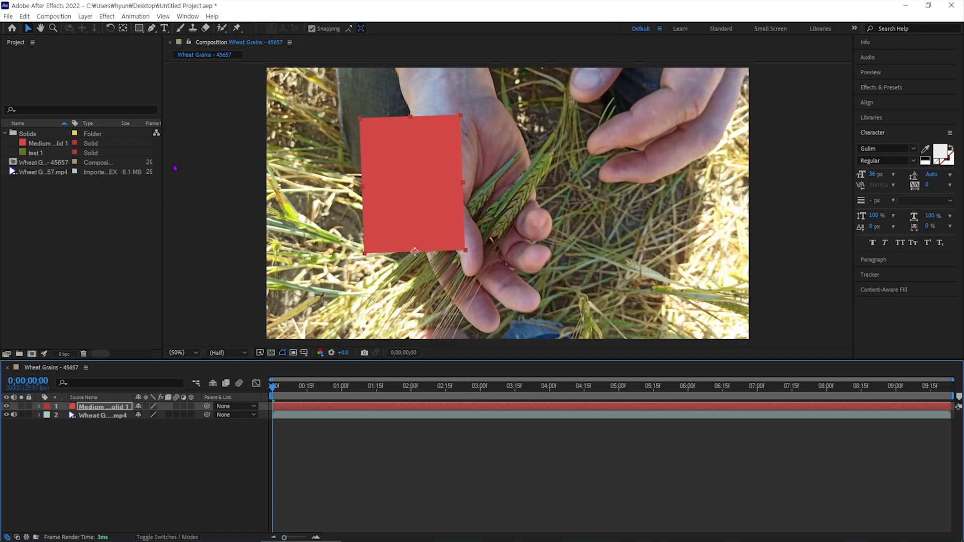
pyautogui.click(85, 16)
pyautogui.moveTo(100, 28)
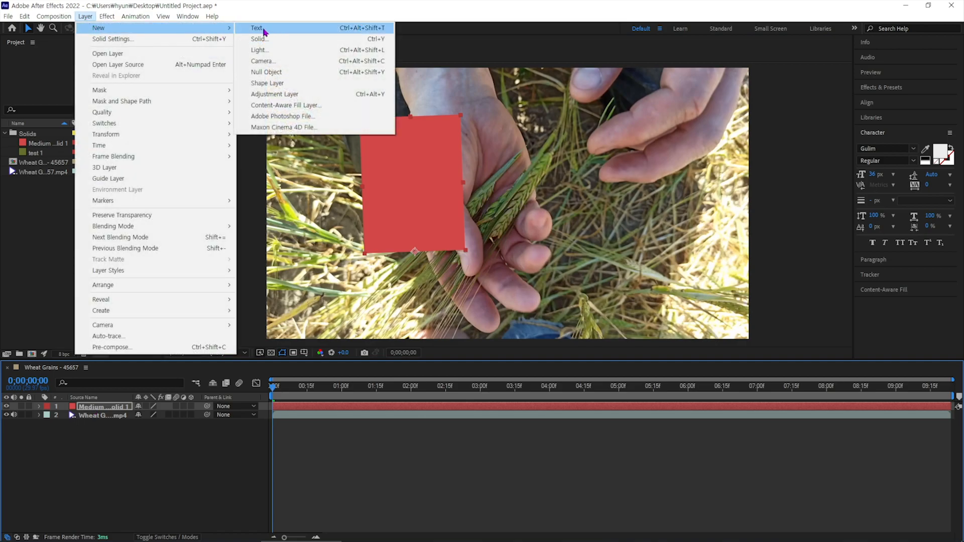
pyautogui.click(271, 44)
pyautogui.click(476, 326)
pyautogui.write('007EC7')
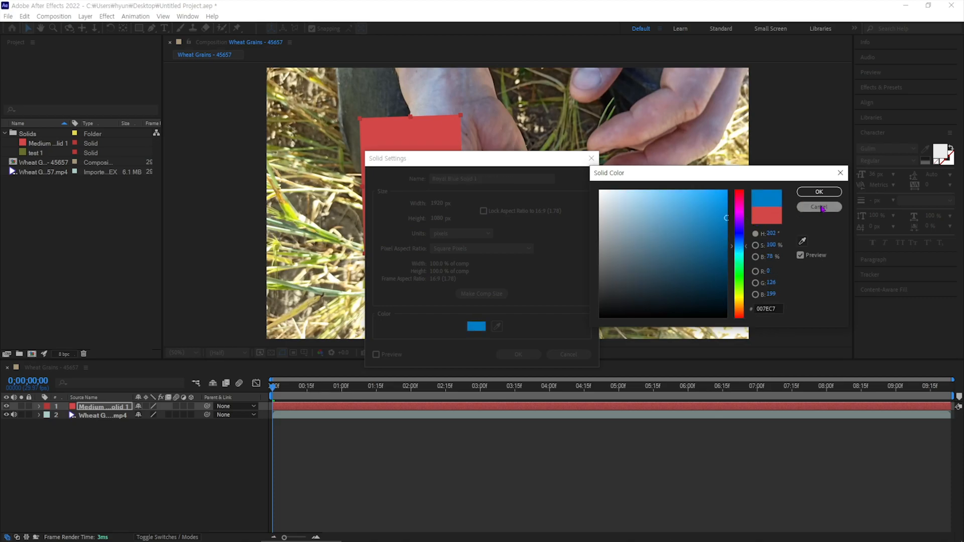
pyautogui.click(818, 192)
pyautogui.click(518, 353)
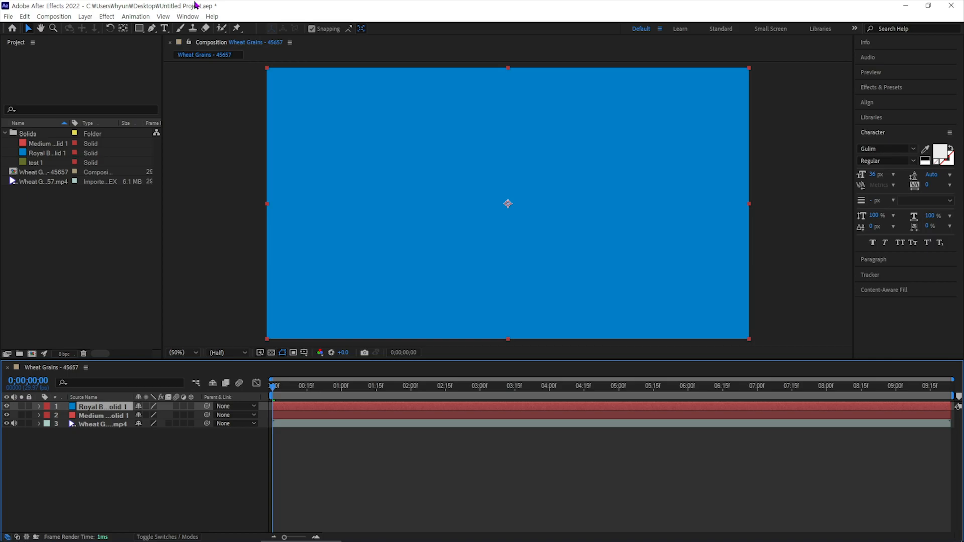
pyautogui.click(86, 16)
pyautogui.moveTo(94, 33)
pyautogui.click(254, 28)
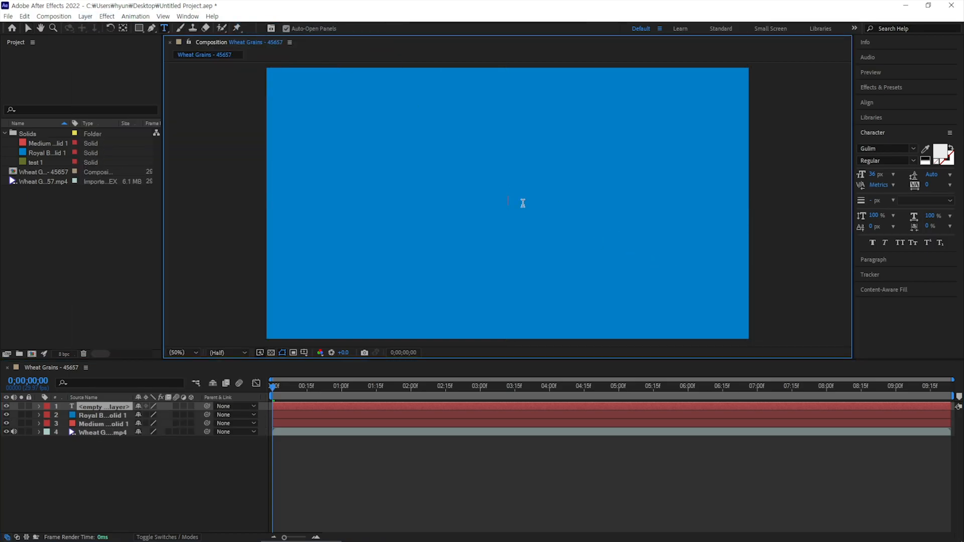
pyautogui.hotkey('ctrl', 'z')
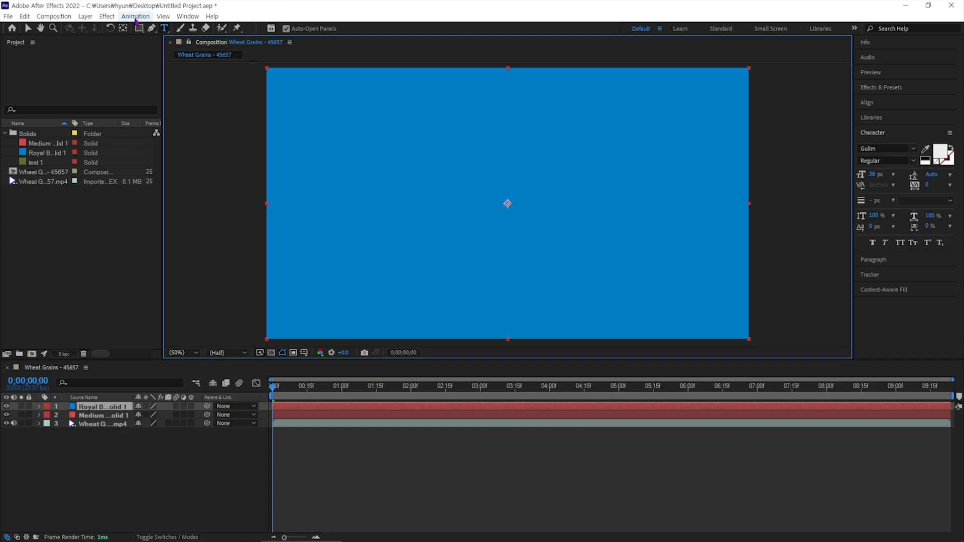
# Step: Create another 1920 x 1080 solid layer above the blue one, coloured yellow-green ADC700
pyautogui.click(85, 17)
pyautogui.moveTo(97, 32)
pyautogui.click(276, 39)
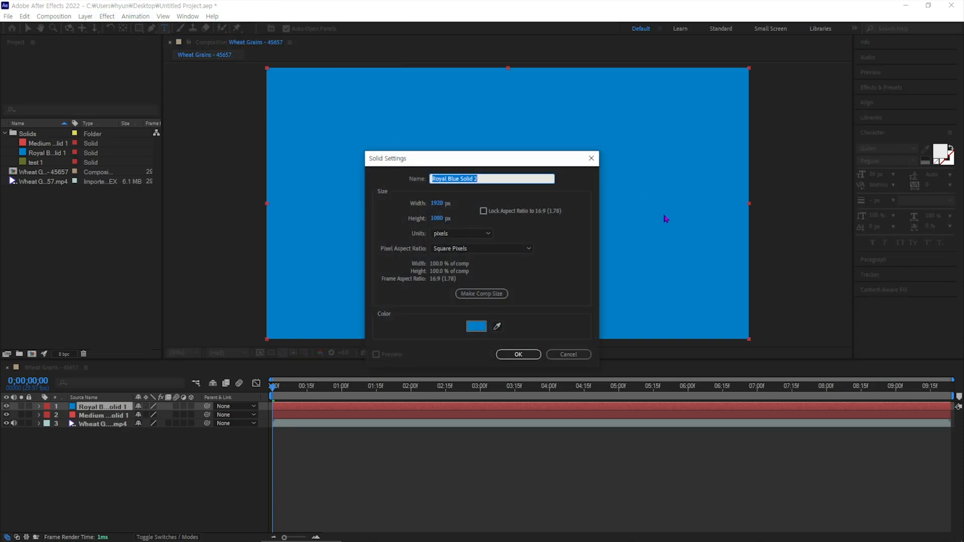
pyautogui.click(476, 326)
pyautogui.moveTo(742, 279); pyautogui.dragTo(733, 299)
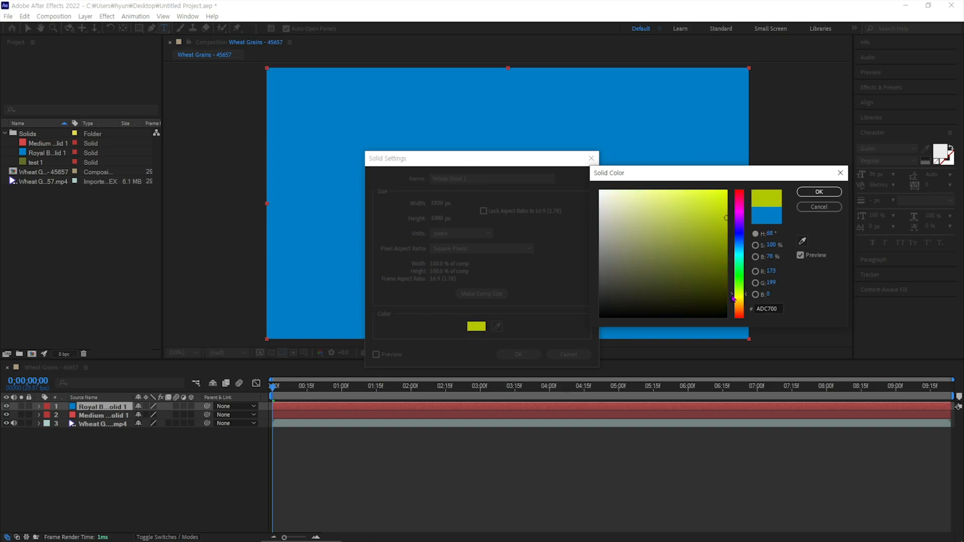
pyautogui.click(819, 192)
pyautogui.click(518, 354)
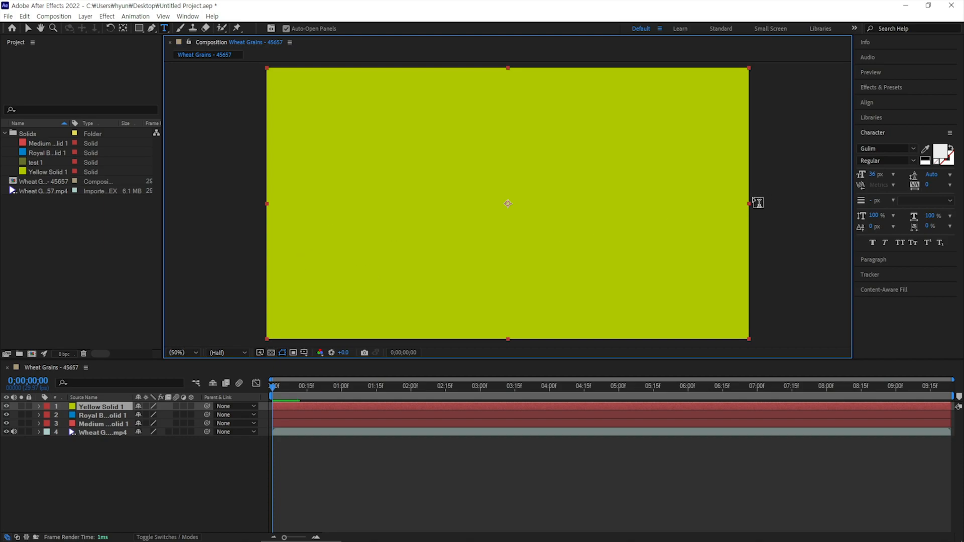
# Step: Narrow the yellow solid to about half the frame width and shrink the blue solid to about two thirds of it
pyautogui.click(28, 28)
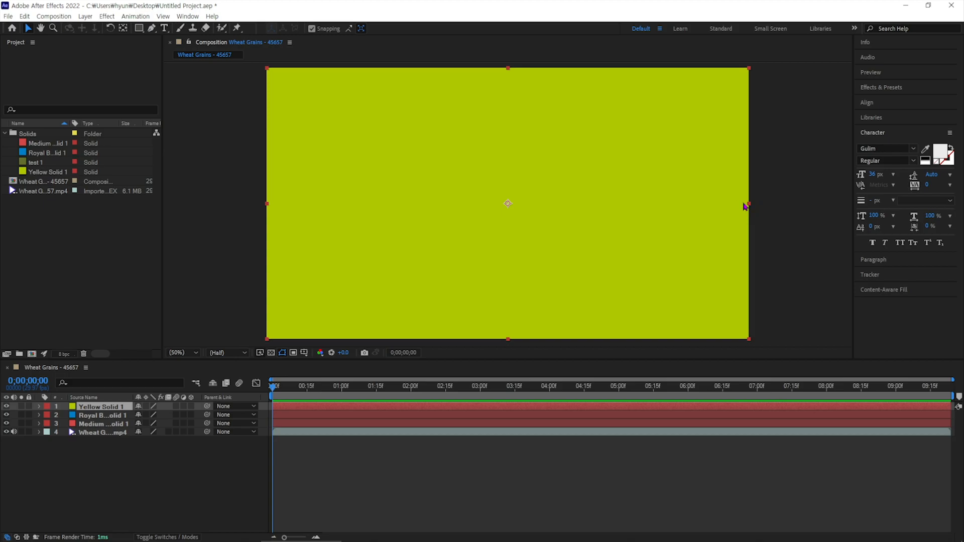
pyautogui.moveTo(751, 206); pyautogui.dragTo(630, 206)
pyautogui.click(744, 103)
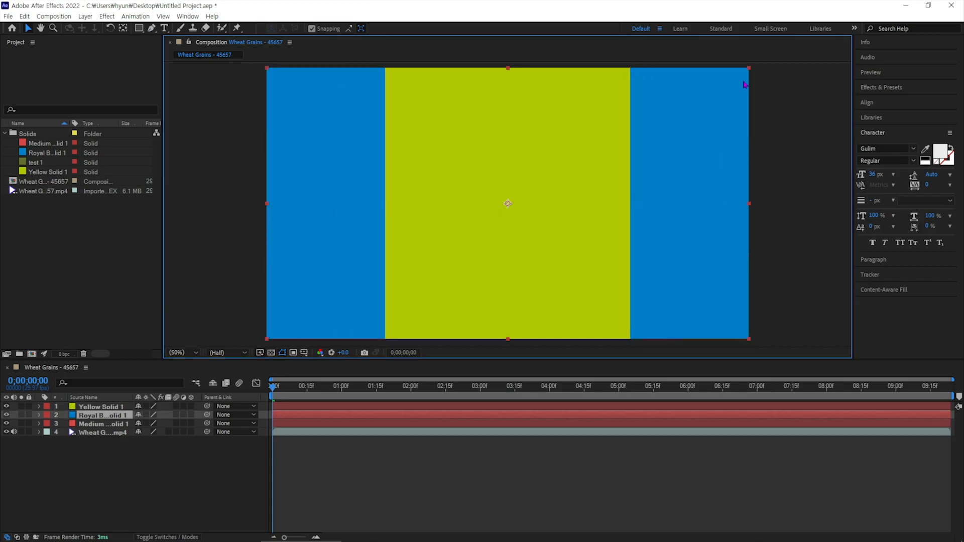
pyautogui.moveTo(750, 70); pyautogui.dragTo(670, 131)
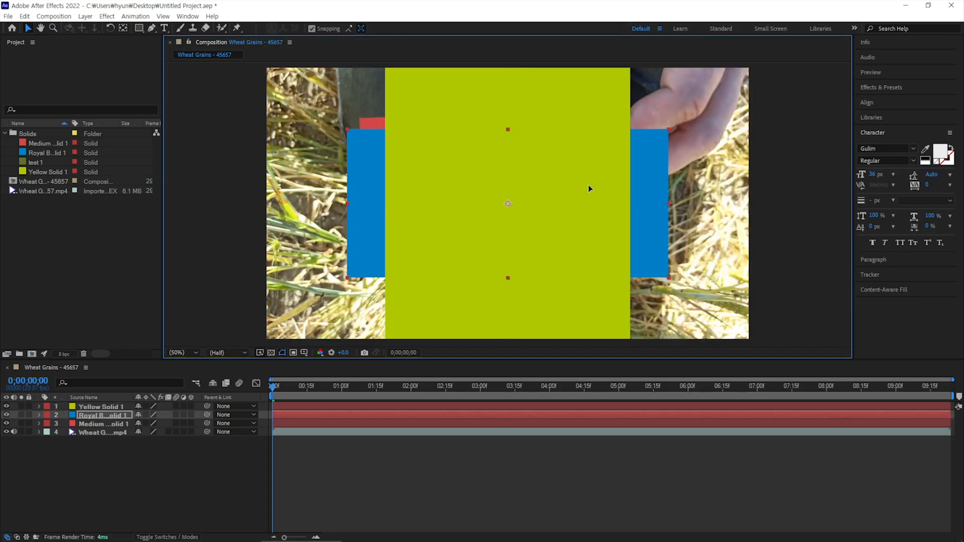
# Step: Spread the solids over the footage by moving the blue one left, the yellow one right and the red one upward
pyautogui.moveTo(589, 187); pyautogui.dragTo(489, 189)
pyautogui.click(490, 189)
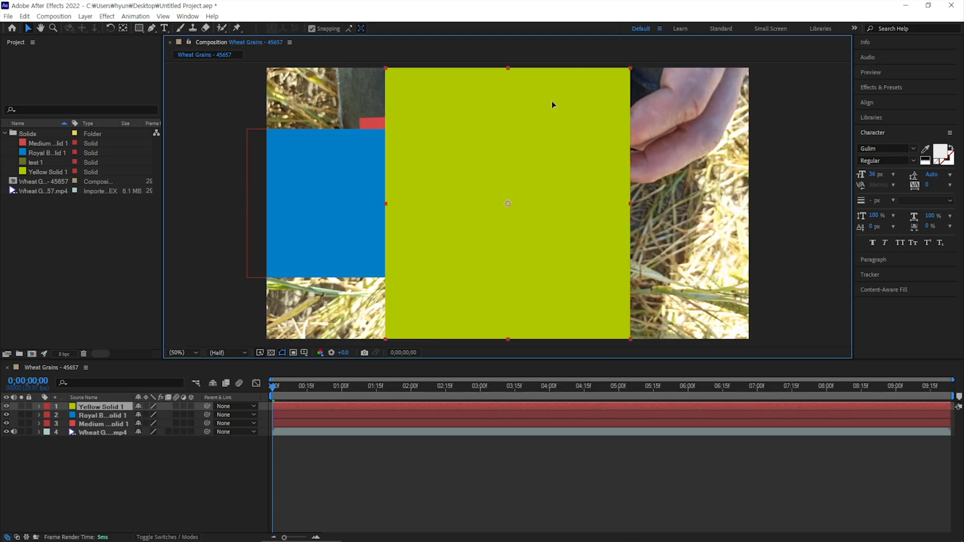
pyautogui.moveTo(552, 105); pyautogui.dragTo(659, 111)
pyautogui.click(437, 126)
pyautogui.moveTo(431, 121); pyautogui.dragTo(447, 73)
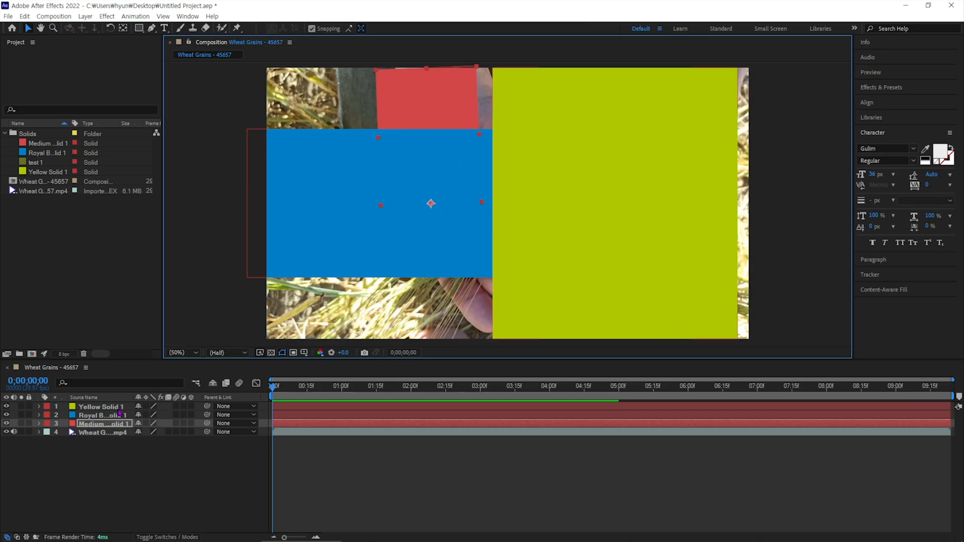
# Step: Select the yellow, blue and red solid layers together and lower their opacity to 55%
pyautogui.click(93, 408)
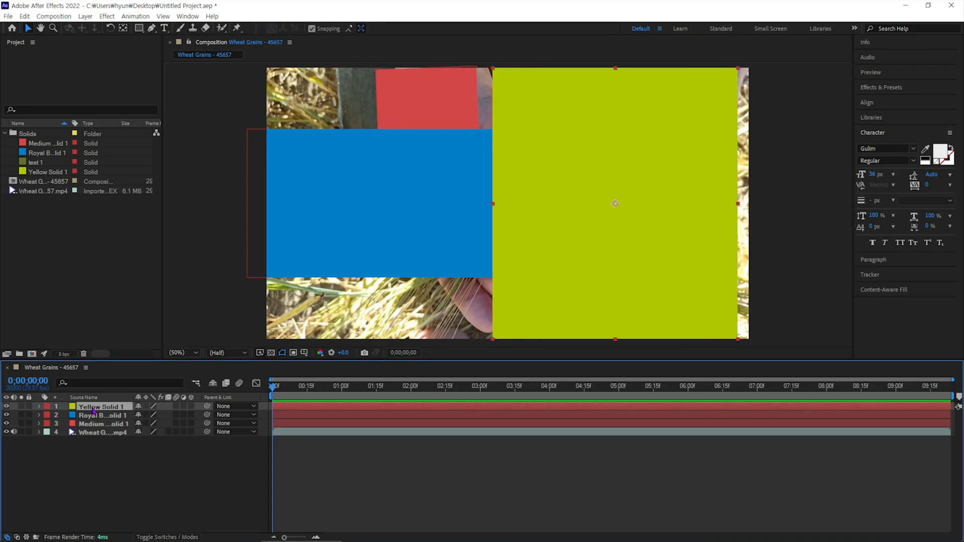
pyautogui.keyDown('ctrl'); pyautogui.click(108, 415); pyautogui.keyUp('ctrl')
pyautogui.keyDown('ctrl'); pyautogui.click(107, 423); pyautogui.keyUp('ctrl')
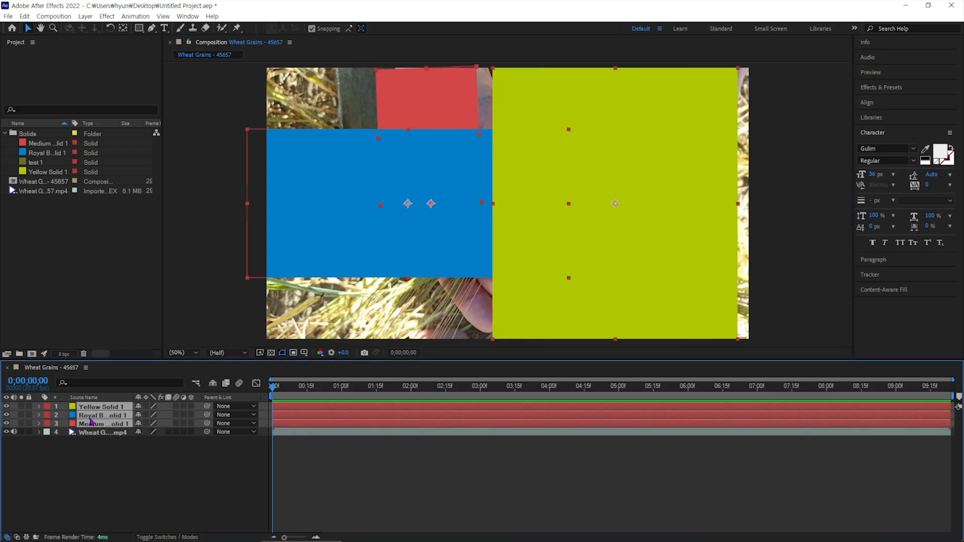
pyautogui.click(40, 424)
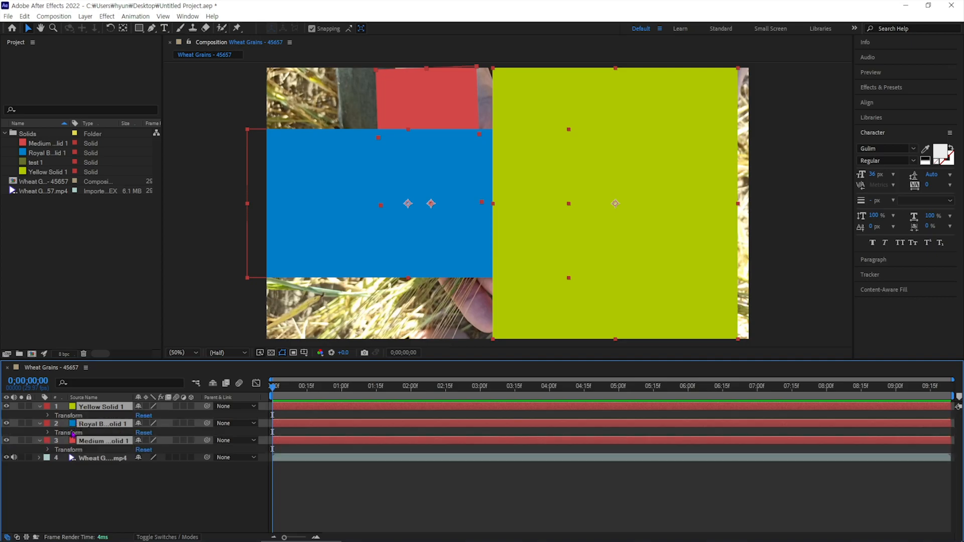
pyautogui.click(48, 450)
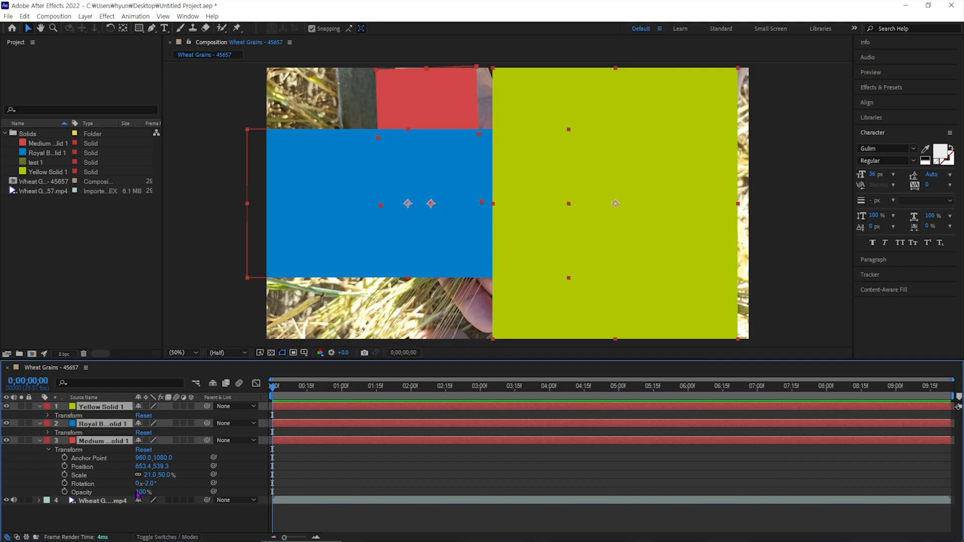
pyautogui.moveTo(142, 492); pyautogui.dragTo(114, 490)
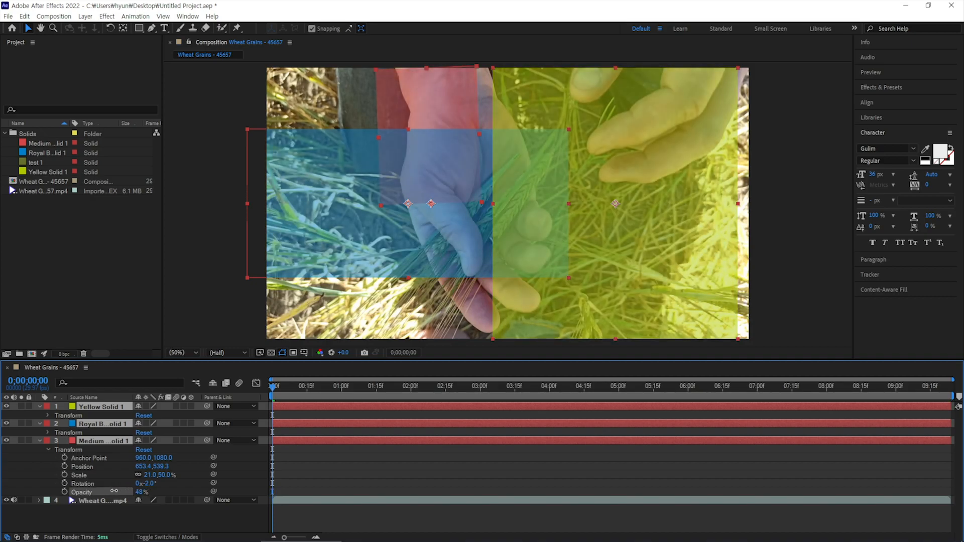
pyautogui.moveTo(114, 490); pyautogui.dragTo(117, 490)
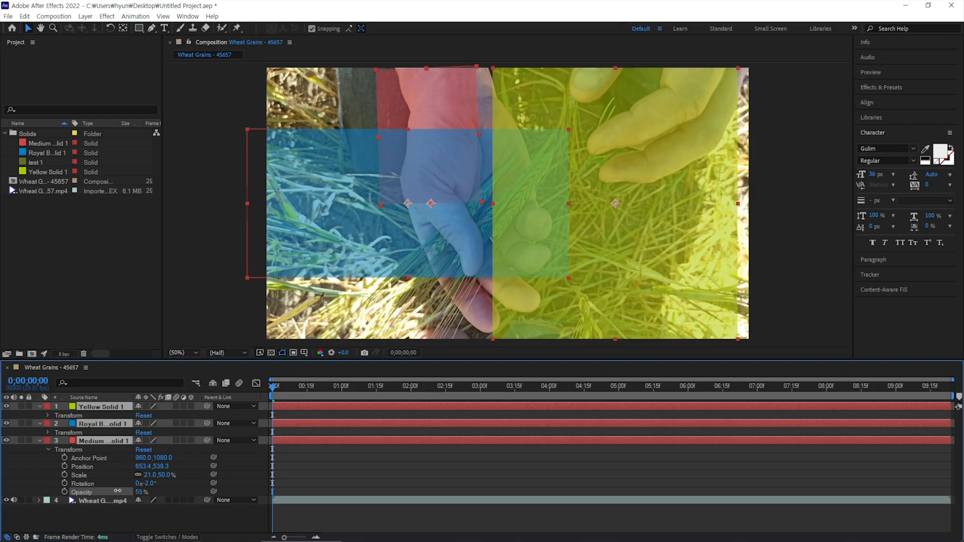
# Step: Pre-compose the three selected solids as Pre-comp 1, moving all attributes into the new composition
pyautogui.rightClick(88, 442)
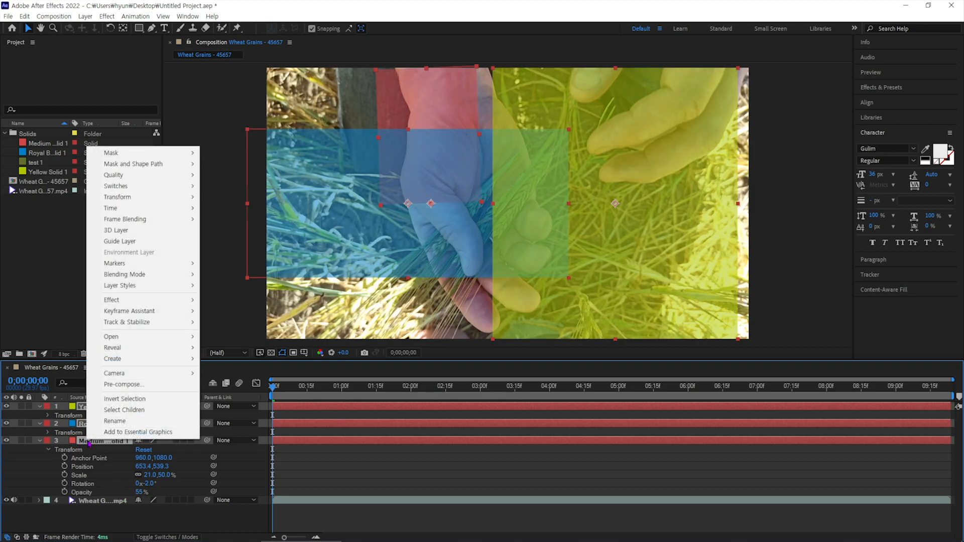
pyautogui.click(139, 389)
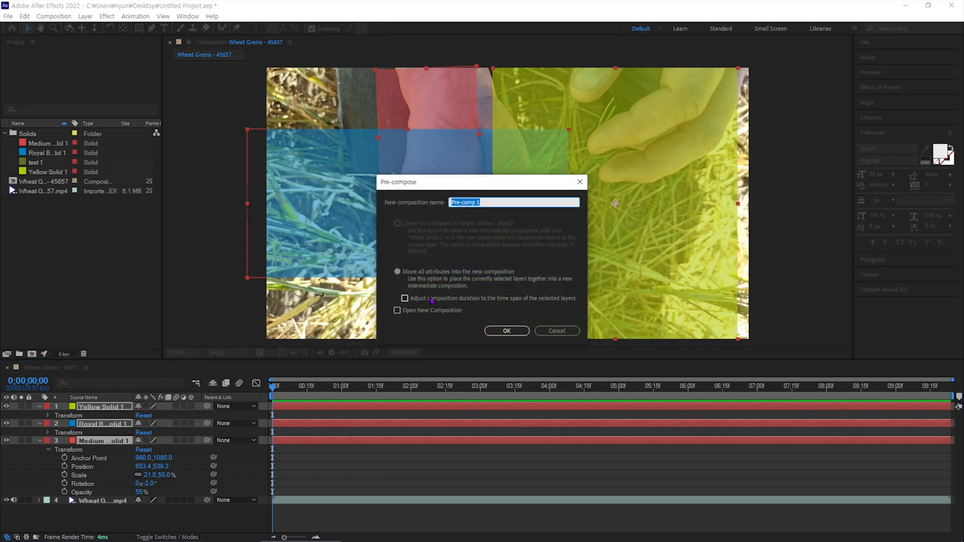
pyautogui.click(507, 331)
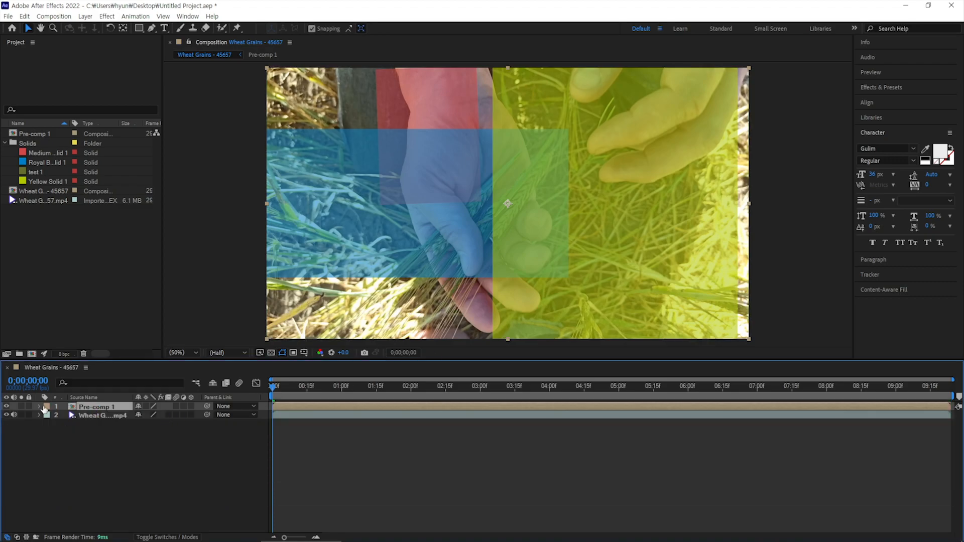
# Step: Lower Pre-comp 1's opacity and set its position to 960, 534 and its scale to 88%
pyautogui.click(39, 406)
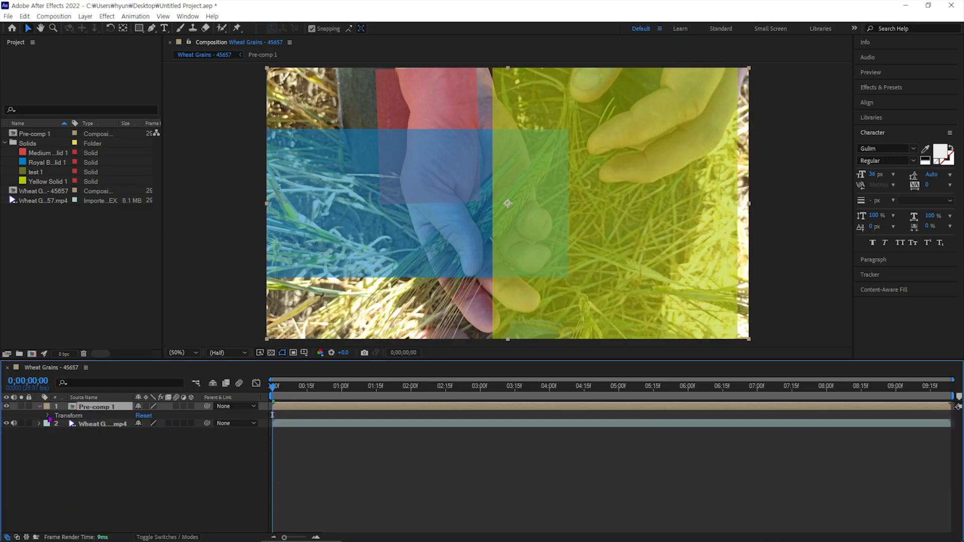
pyautogui.click(48, 416)
pyautogui.moveTo(138, 458); pyautogui.dragTo(161, 444)
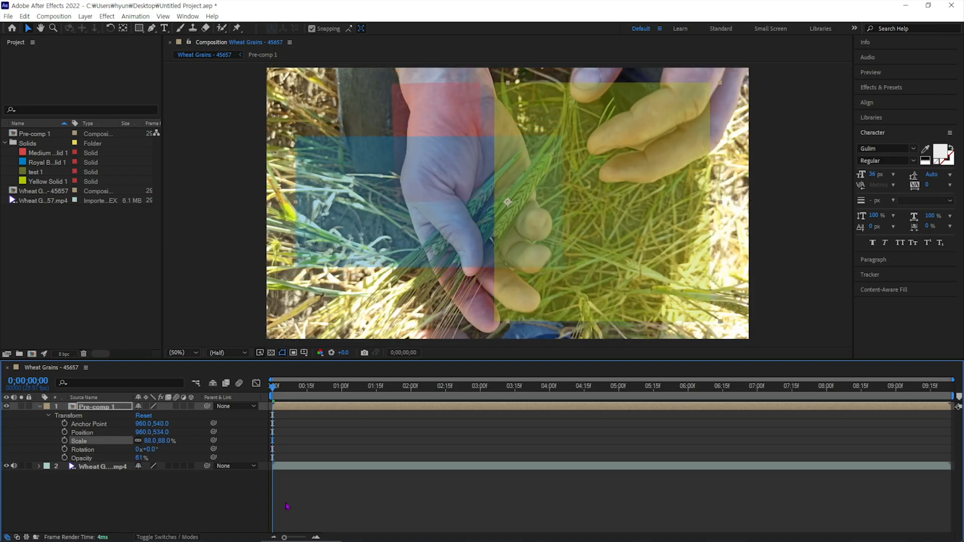